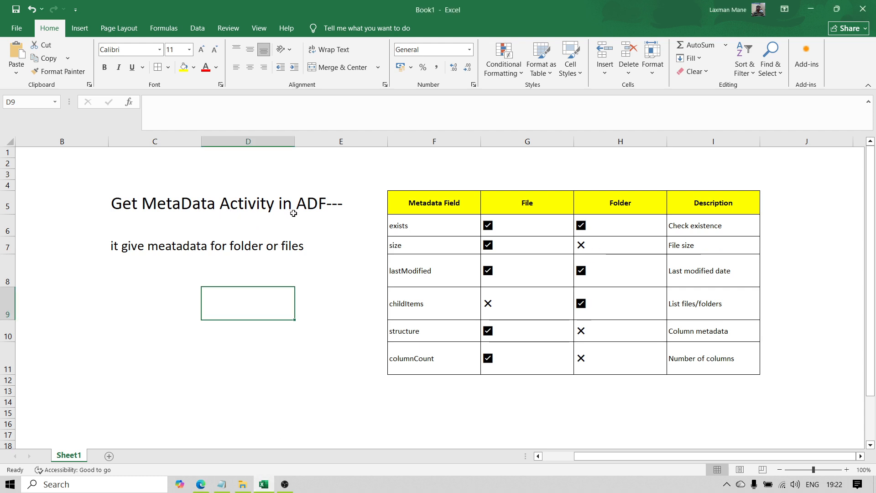
- Review the table's metadata fields from exists to columnCount and their availability for files and folders
{"action": "left_click", "coordinate": [520, 203]}
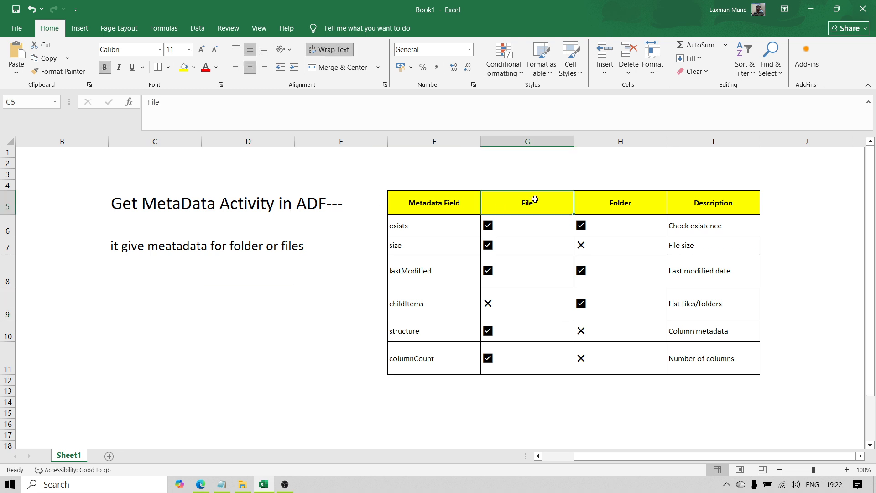
{"action": "left_click", "coordinate": [638, 204]}
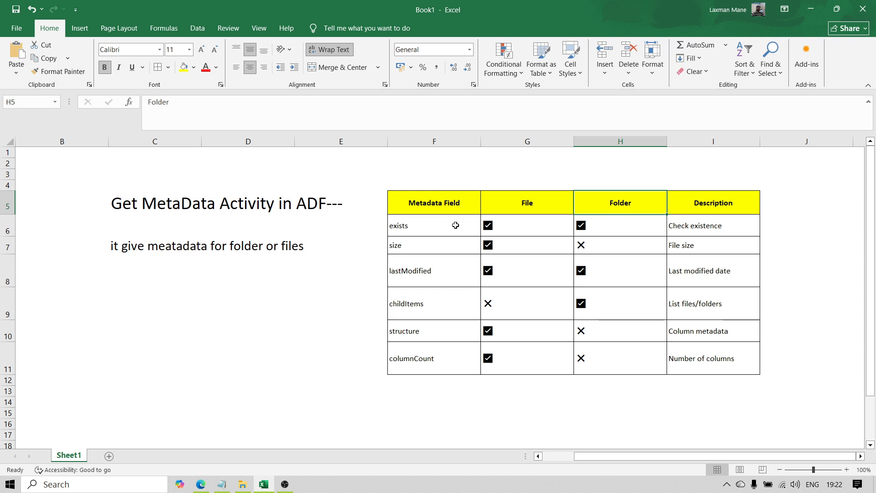
{"action": "left_click", "coordinate": [418, 225]}
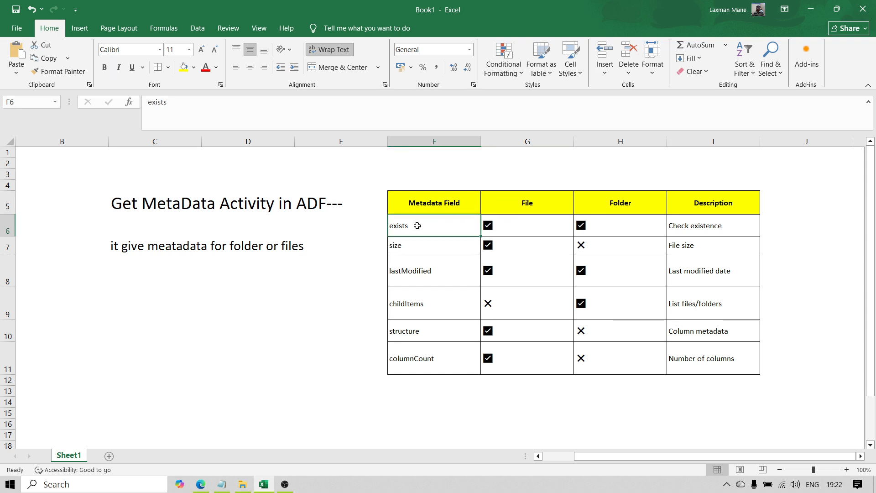
{"action": "left_click", "coordinate": [410, 243]}
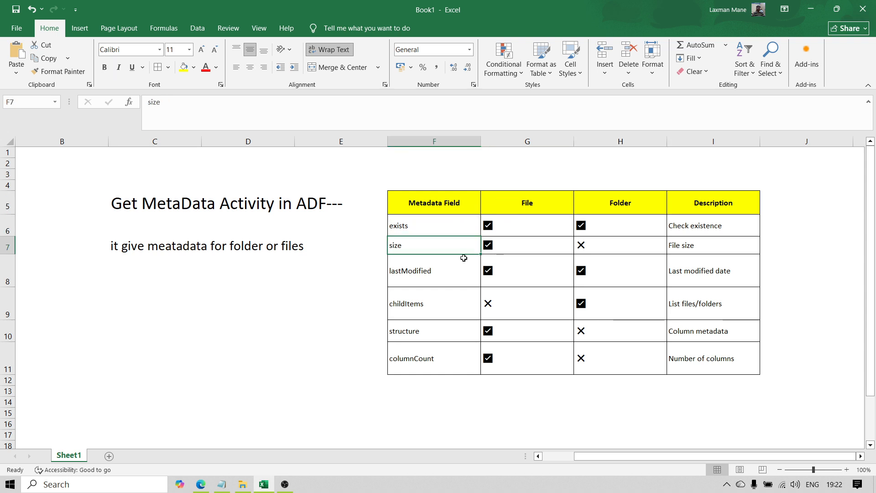
{"action": "left_click", "coordinate": [406, 278]}
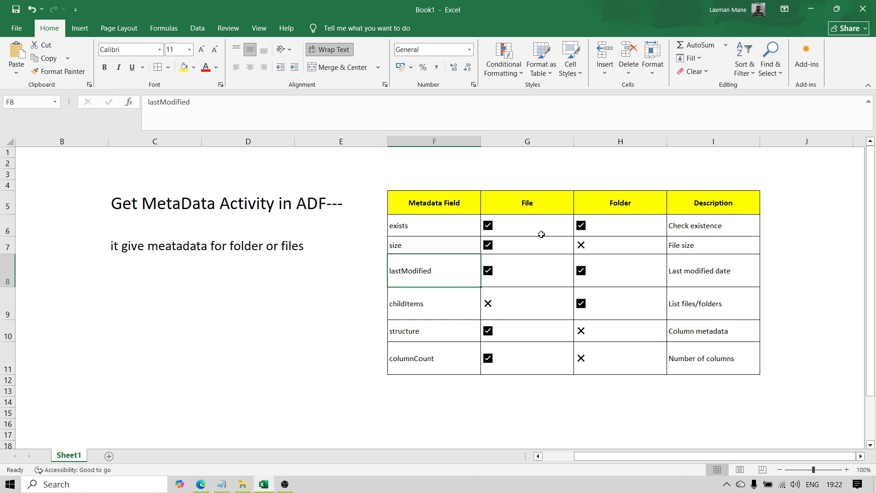
{"action": "left_click", "coordinate": [419, 305]}
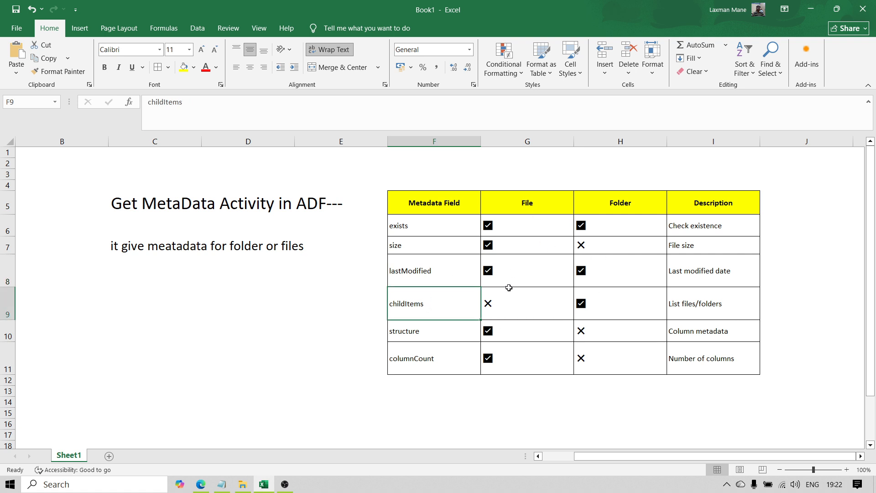
{"action": "left_click", "coordinate": [607, 296]}
{"action": "left_click", "coordinate": [420, 335]}
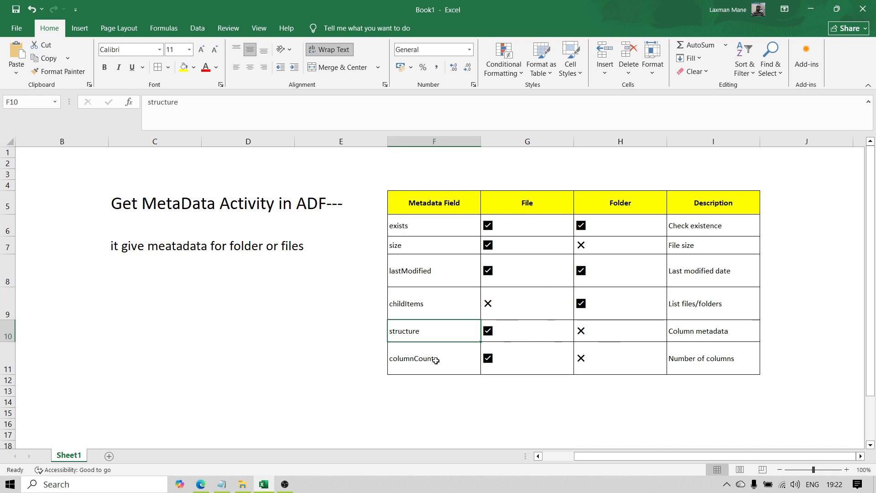
{"action": "left_click", "coordinate": [421, 364]}
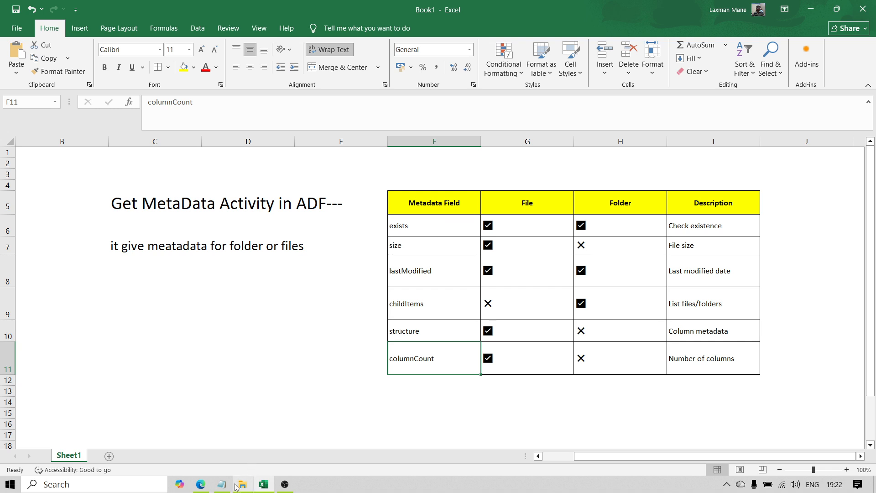
- Switch to Azure Data Factory, open GetMetadataPipeline from the GetMetadata folder, and check its properties
{"action": "left_click", "coordinate": [200, 484]}
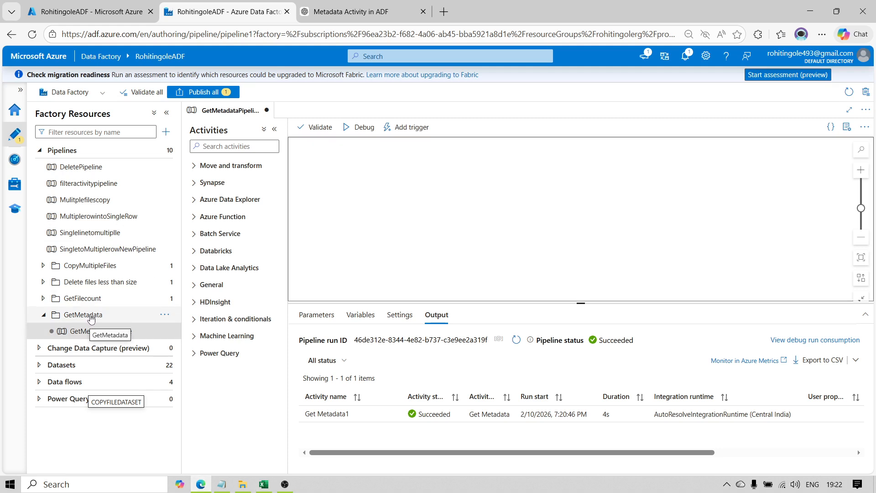
{"action": "left_click", "coordinate": [90, 315]}
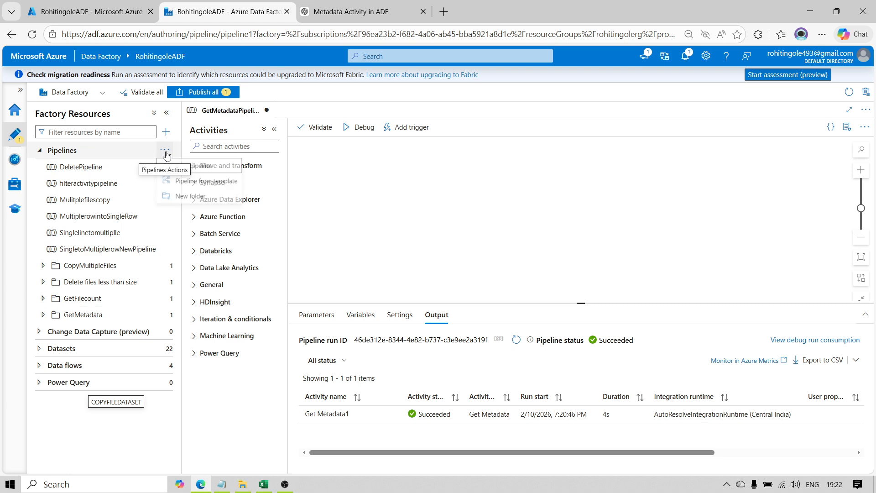
{"action": "left_click", "coordinate": [163, 151]}
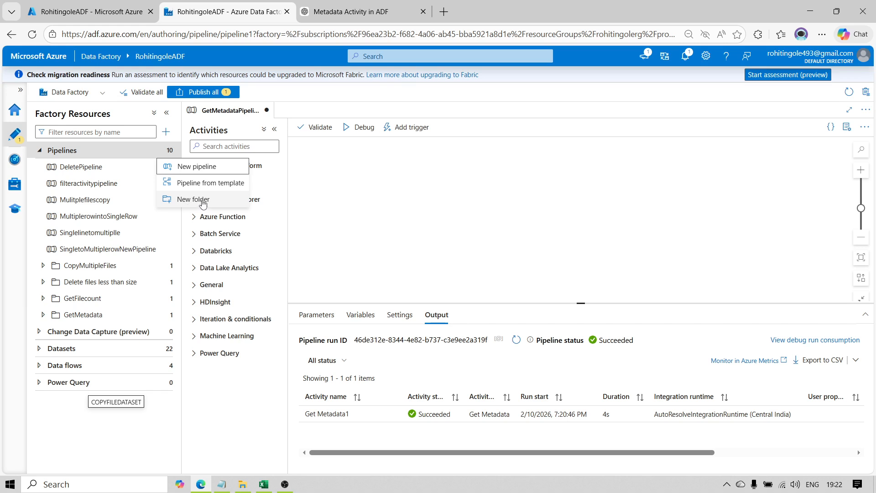
{"action": "left_click", "coordinate": [64, 316]}
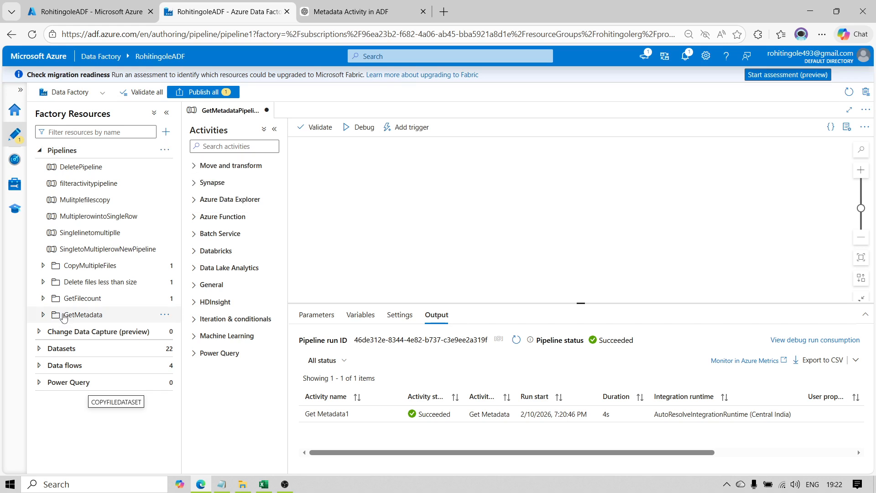
{"action": "left_click", "coordinate": [43, 315]}
{"action": "left_click", "coordinate": [113, 335]}
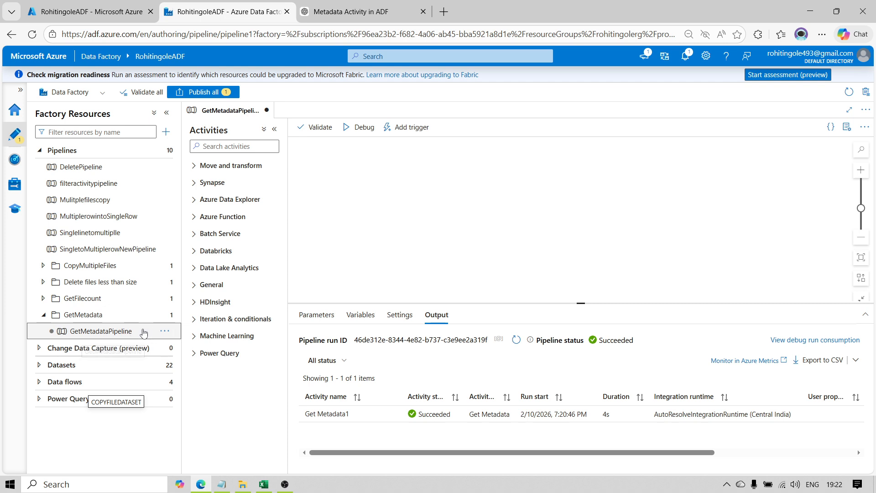
{"action": "left_click", "coordinate": [401, 240]}
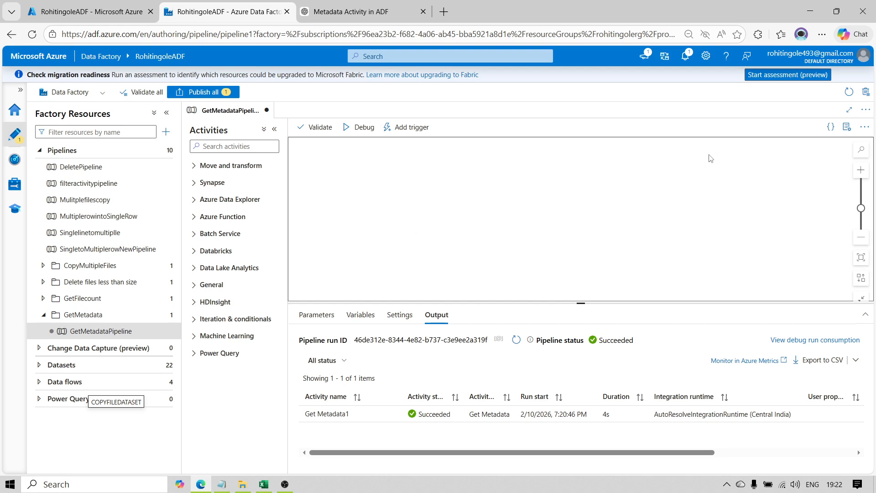
{"action": "left_click", "coordinate": [103, 332]}
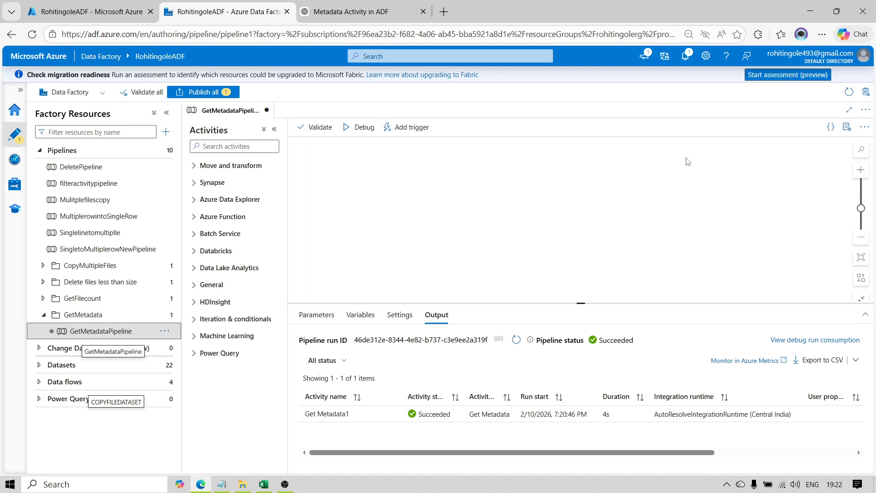
{"action": "left_click", "coordinate": [847, 127]}
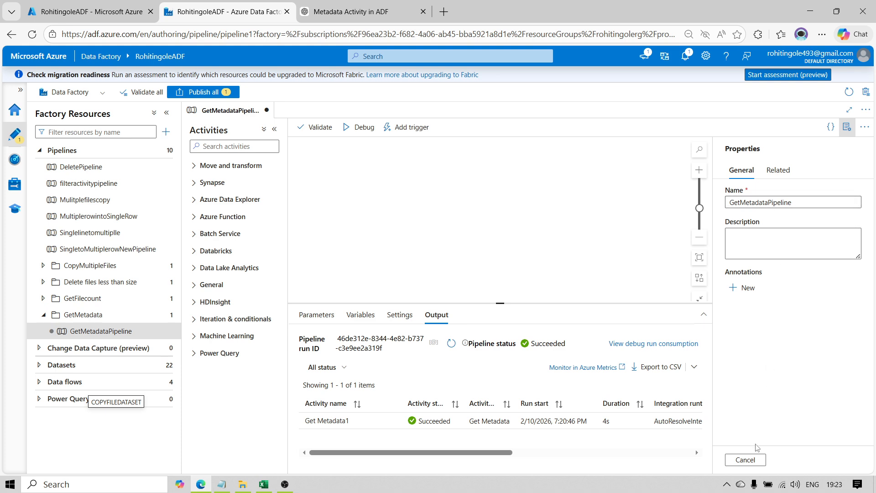
{"action": "left_click", "coordinate": [751, 459]}
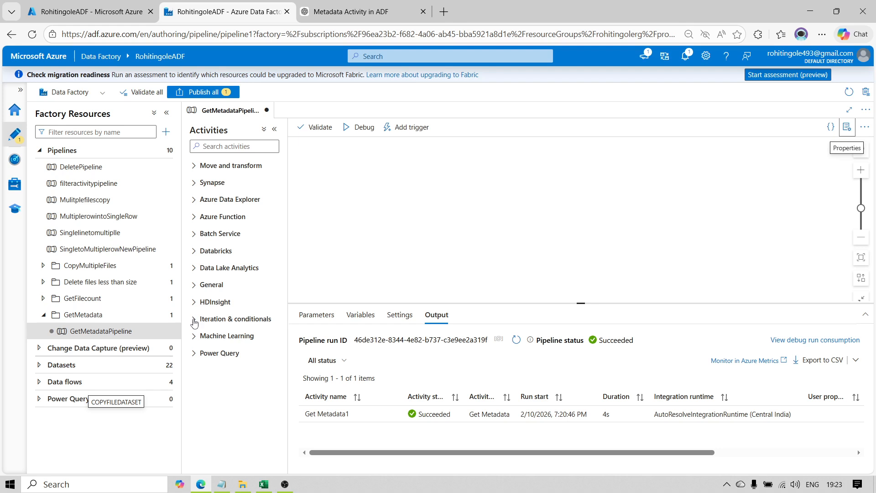
- Find the Get Metadata activity with the search term "Get" and add it to the empty pipeline canvas
{"action": "left_click", "coordinate": [220, 146]}
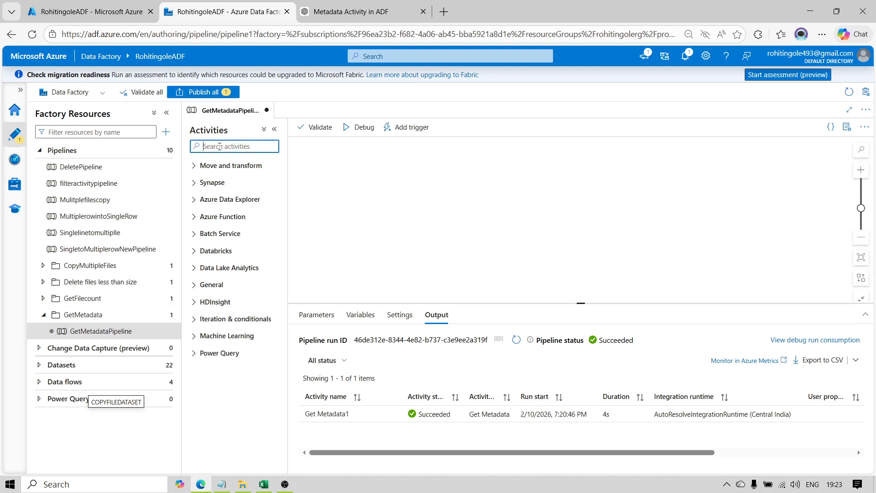
{"action": "type", "text": "Get"}
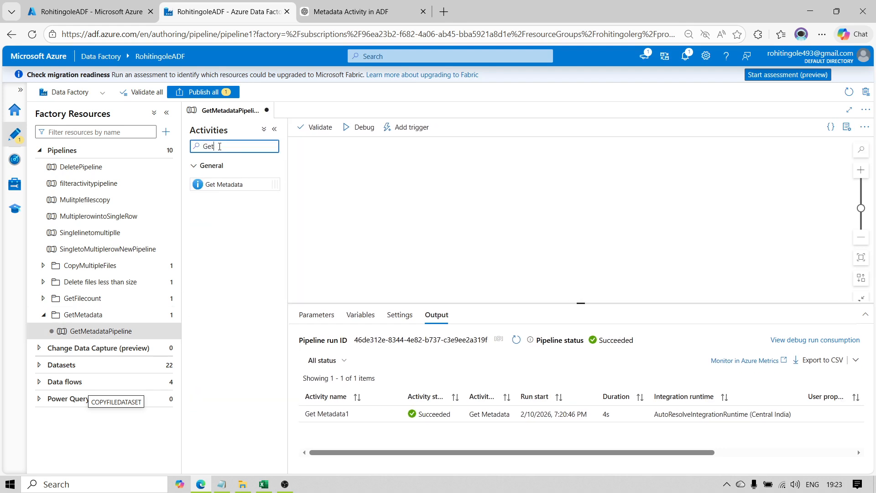
{"action": "left_click_drag", "start_coordinate": [212, 179], "coordinate": [384, 177]}
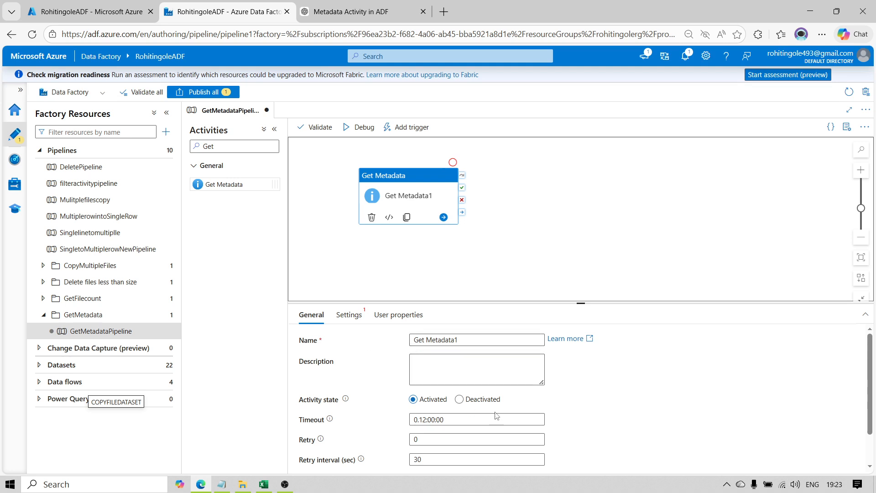
- Start a new dataset for the Get Metadata activity, choosing Azure Blob Storage as data store and DelimitedText as format
{"action": "scroll", "coordinate": [867, 470], "scroll_direction": "down", "scroll_amount": 1}
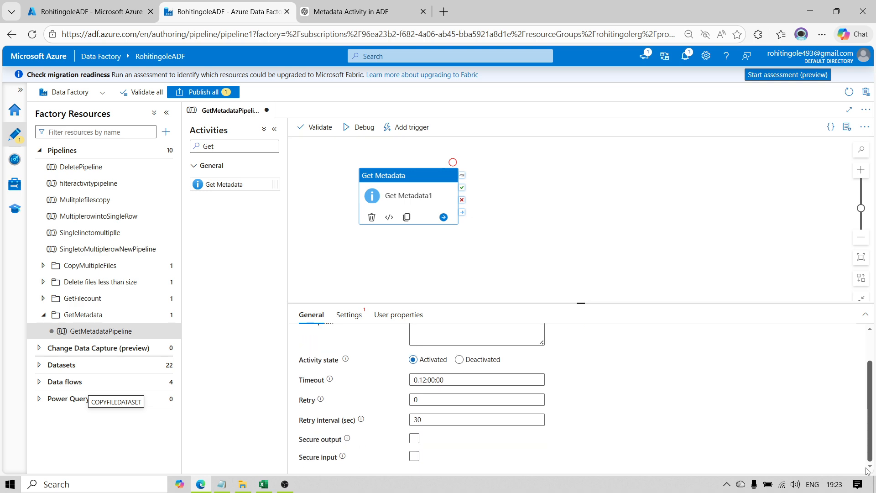
{"action": "left_click", "coordinate": [346, 314]}
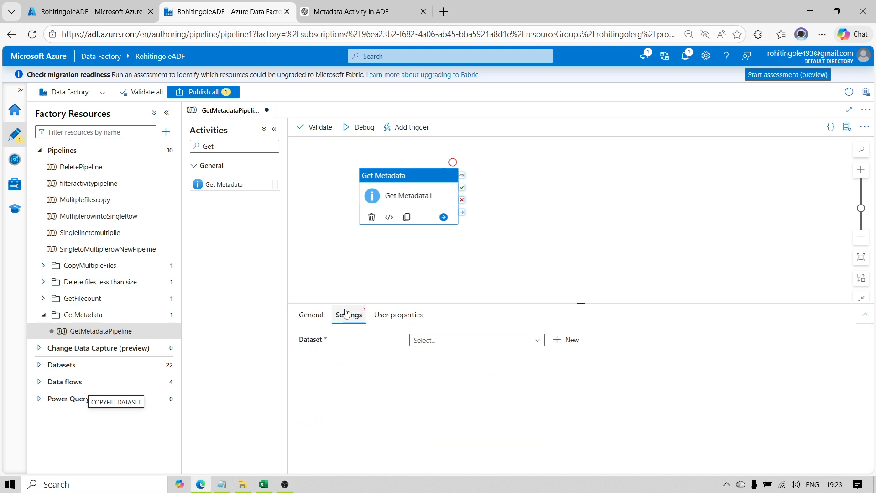
{"action": "left_click", "coordinate": [462, 341]}
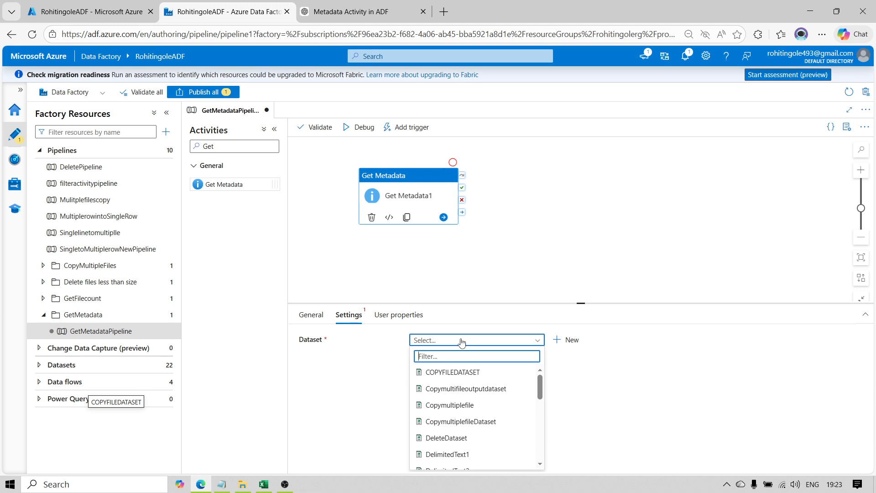
{"action": "left_click", "coordinate": [572, 341]}
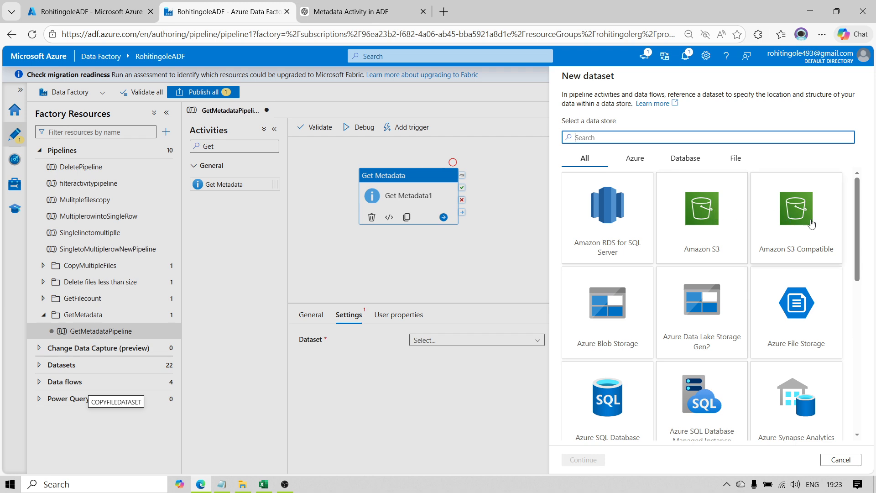
{"action": "left_click", "coordinate": [631, 325]}
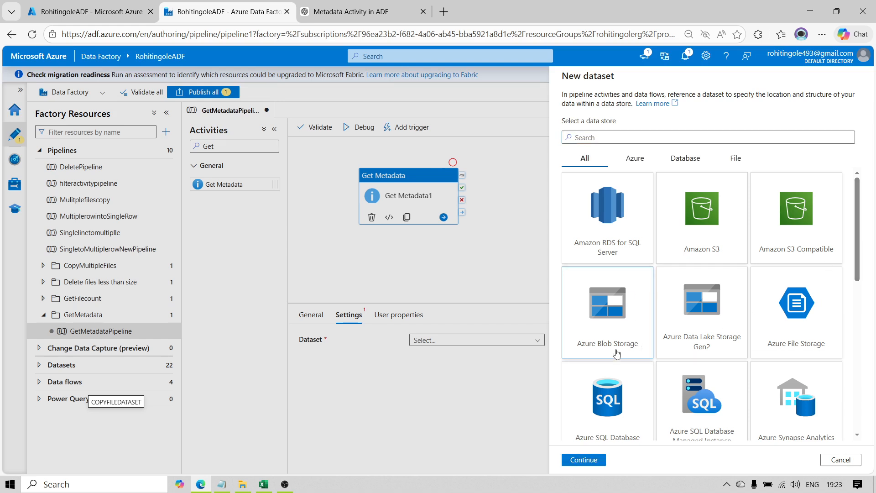
{"action": "left_click", "coordinate": [584, 460]}
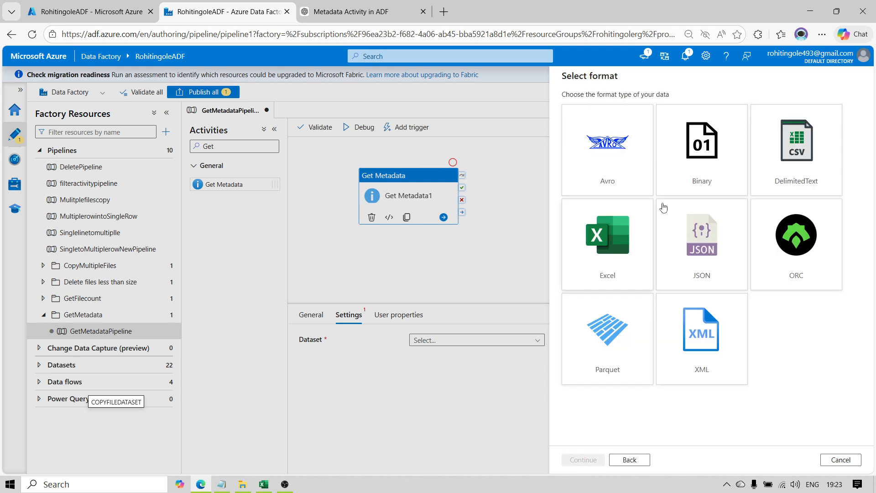
{"action": "left_click", "coordinate": [794, 154]}
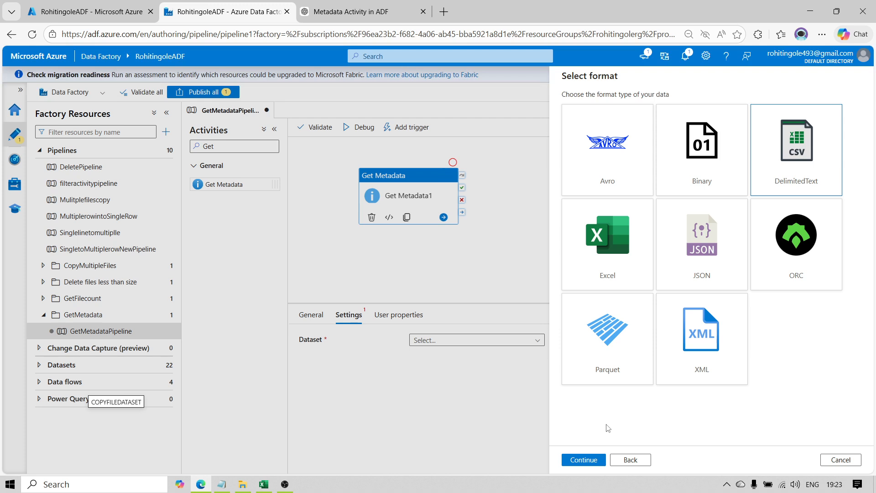
{"action": "left_click", "coordinate": [579, 465]}
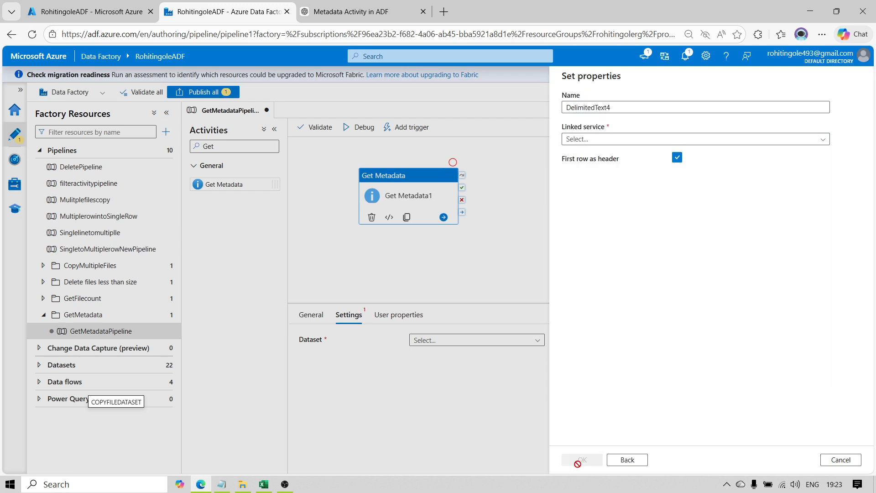
- Name the new dataset GetMetaDatset and select Adlsls as its linked service
{"action": "double_click", "coordinate": [612, 105]}
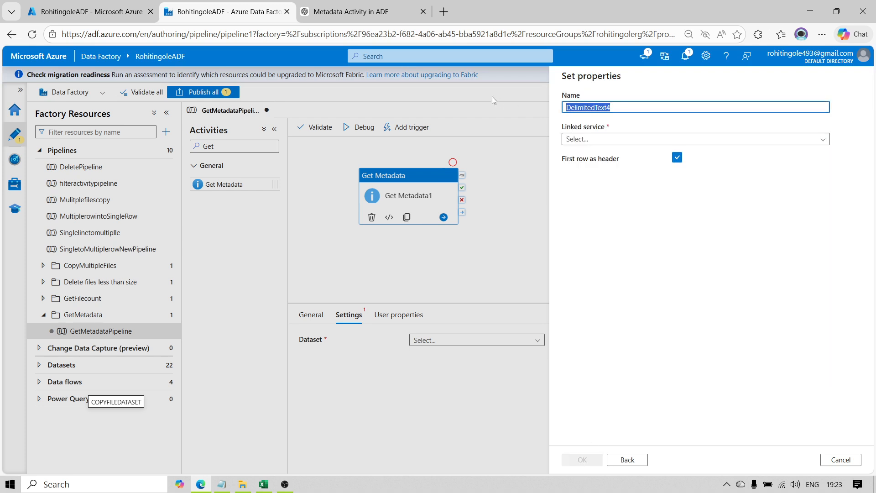
{"action": "type", "text": "GetMetaDatset"}
{"action": "left_click", "coordinate": [589, 139]}
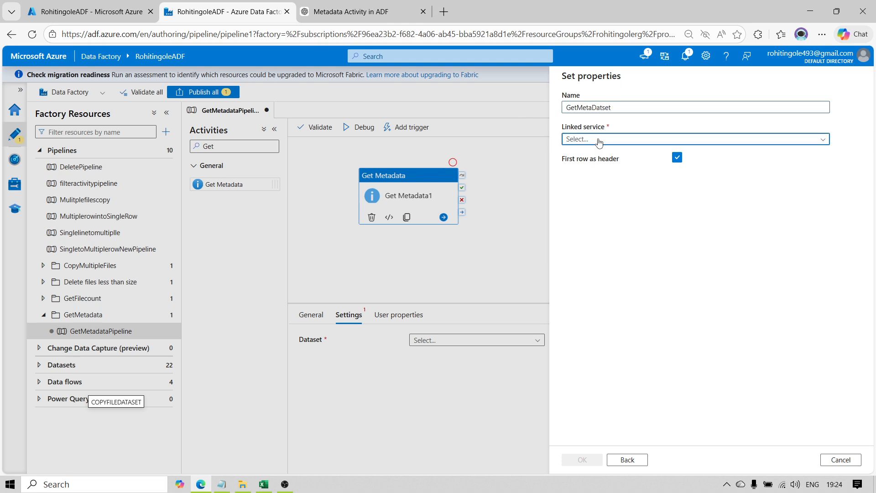
{"action": "left_click", "coordinate": [588, 185]}
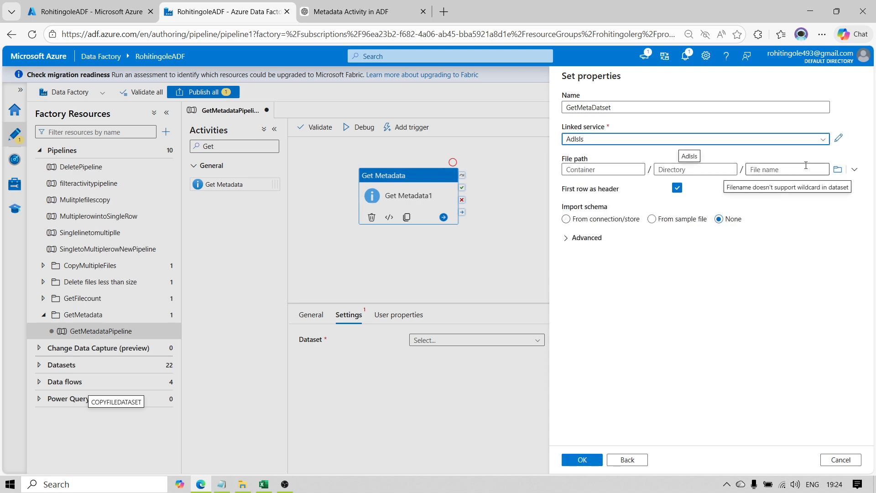
- Set the dataset's file path to EMP.csv in the Input folder of container by browsing the storage
{"action": "left_click", "coordinate": [838, 170]}
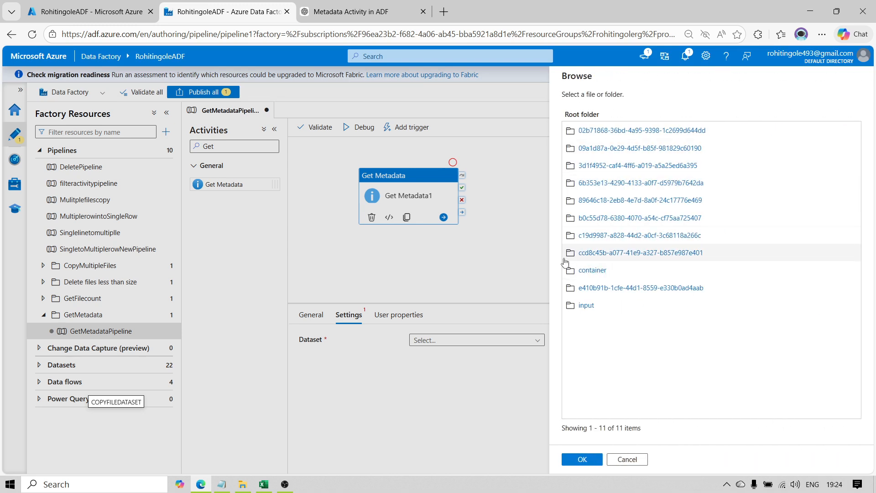
{"action": "left_click", "coordinate": [591, 270]}
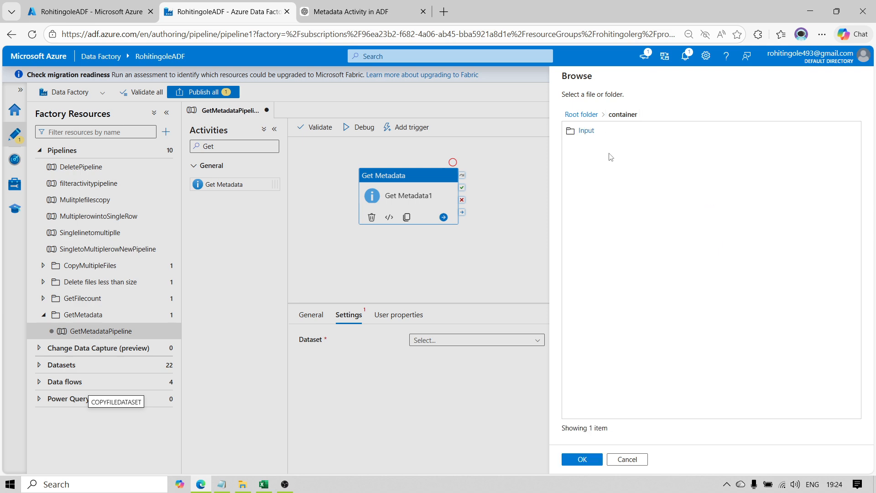
{"action": "left_click", "coordinate": [588, 133]}
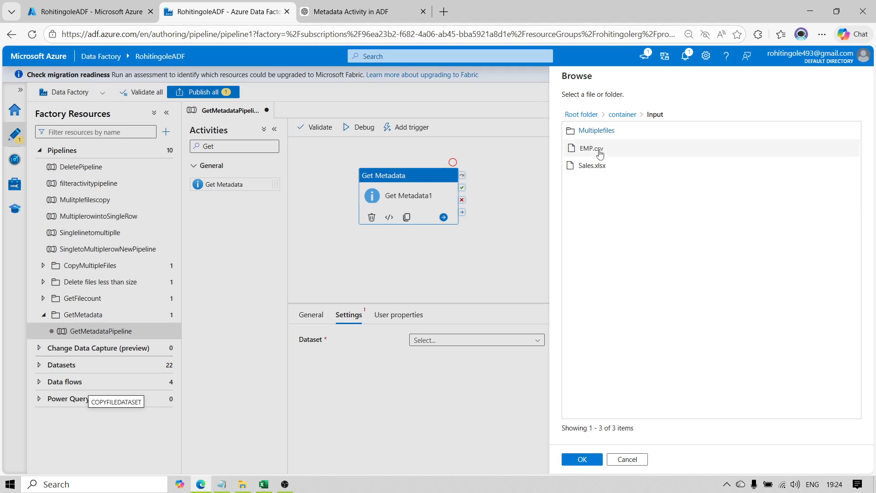
{"action": "left_click", "coordinate": [599, 151]}
{"action": "left_click", "coordinate": [588, 458]}
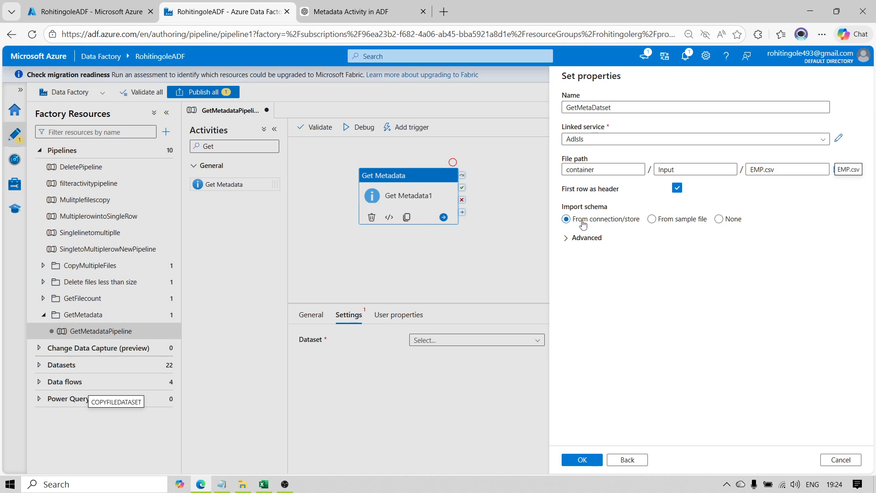
- Confirm the dataset with its schema imported from the connection and add Column count to the Get Metadata activity's field list
{"action": "left_click", "coordinate": [589, 465]}
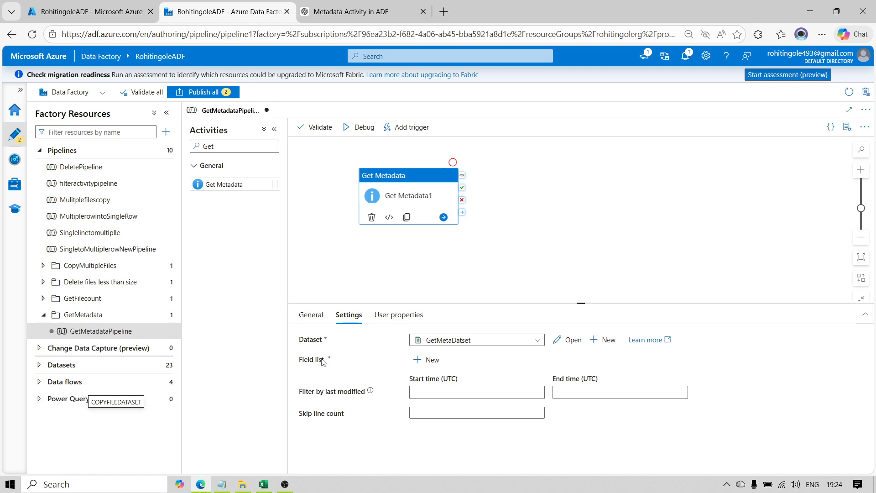
{"action": "left_click", "coordinate": [425, 360]}
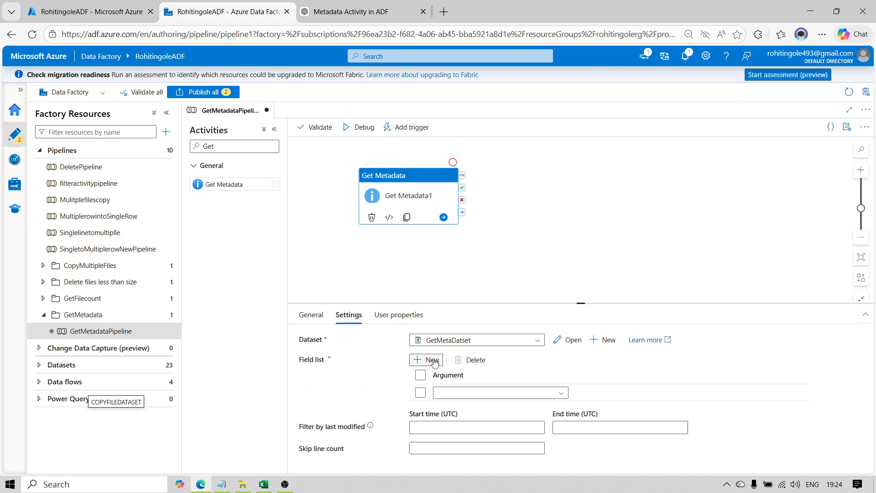
{"action": "left_click", "coordinate": [469, 394]}
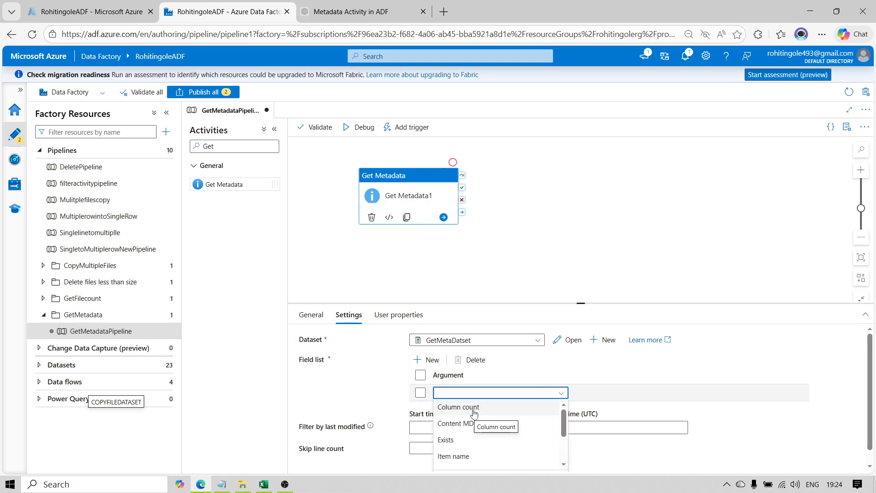
{"action": "left_click", "coordinate": [474, 410]}
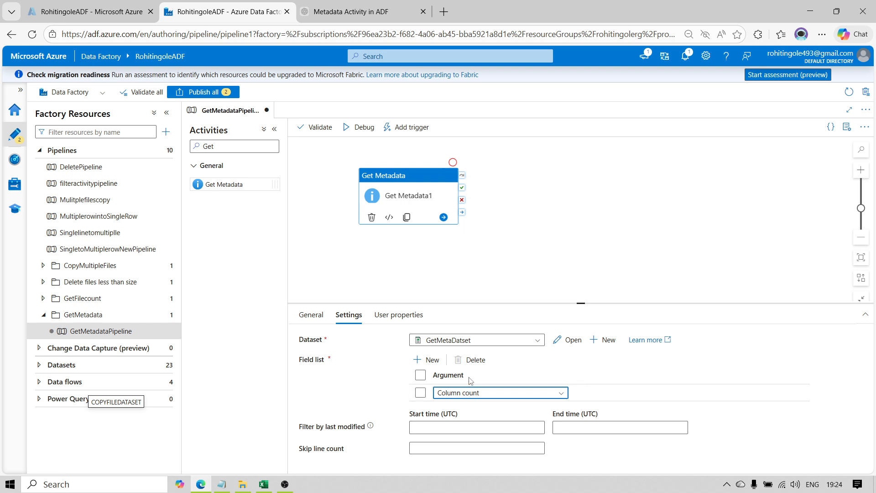
- Examine the argument options available for the Get Metadata activity's field list entry
{"action": "left_click", "coordinate": [460, 392]}
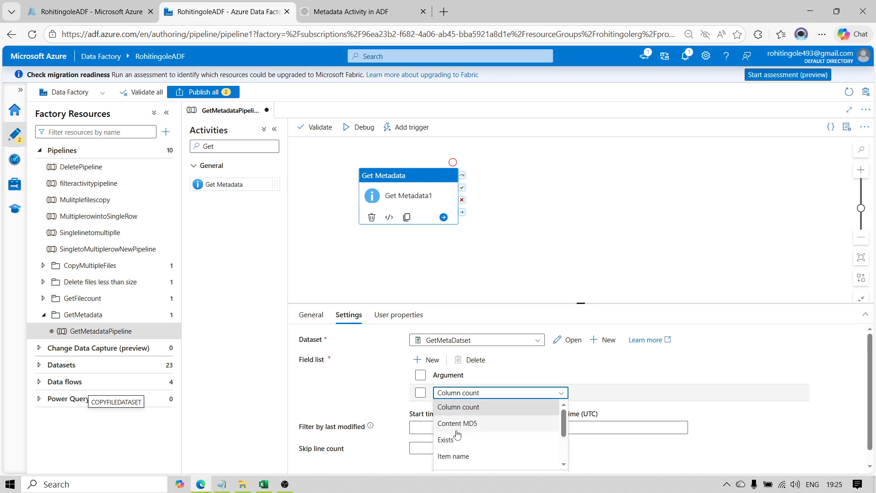
{"action": "left_click", "coordinate": [869, 429]}
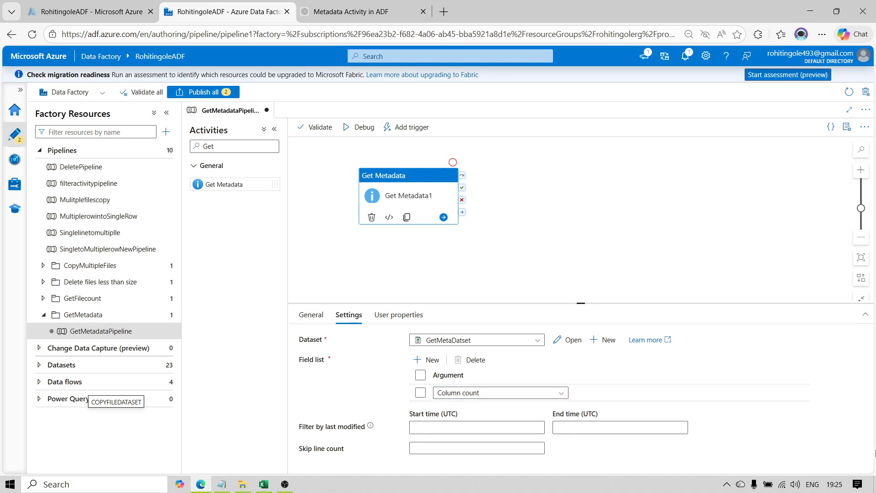
{"action": "left_click", "coordinate": [511, 392]}
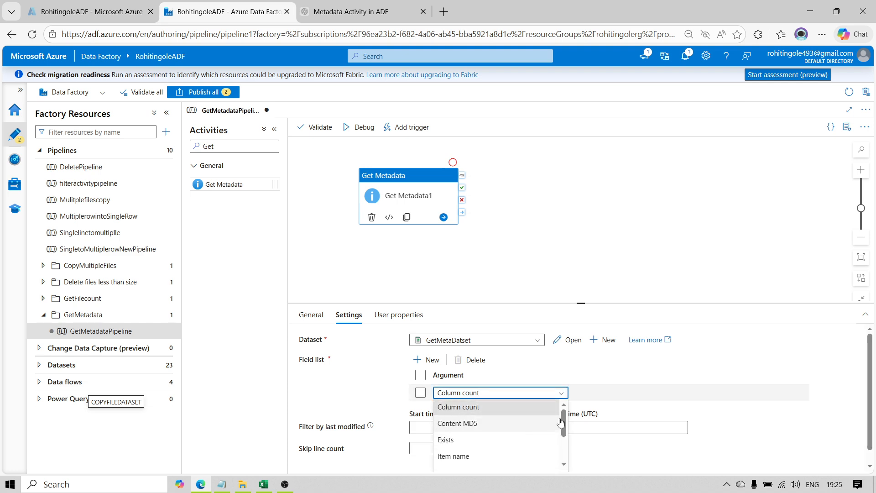
{"action": "scroll", "coordinate": [560, 424], "scroll_direction": "down", "scroll_amount": 2}
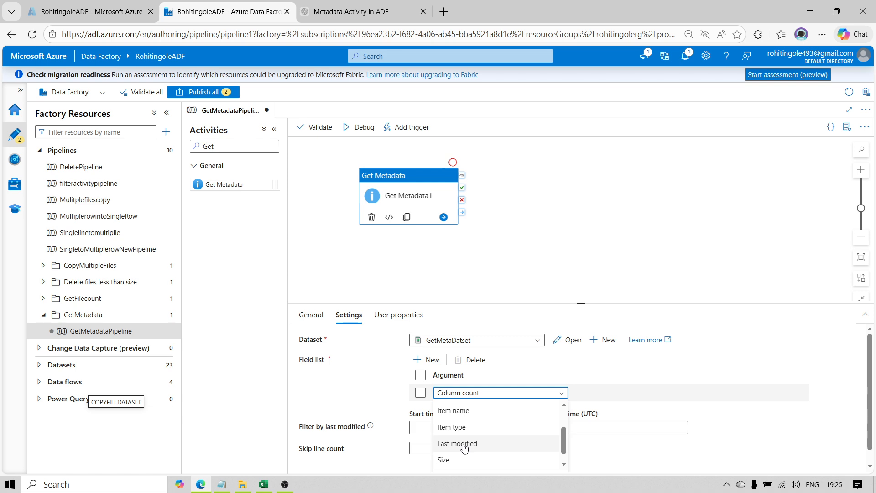
{"action": "scroll", "coordinate": [541, 465], "scroll_direction": "down", "scroll_amount": 1}
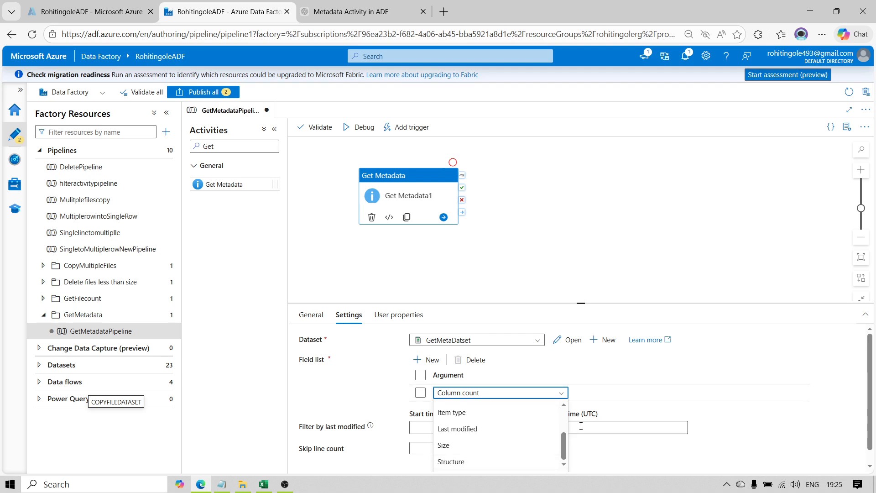
{"action": "scroll", "coordinate": [470, 425], "scroll_direction": "up", "scroll_amount": 3}
{"action": "left_click", "coordinate": [467, 414]}
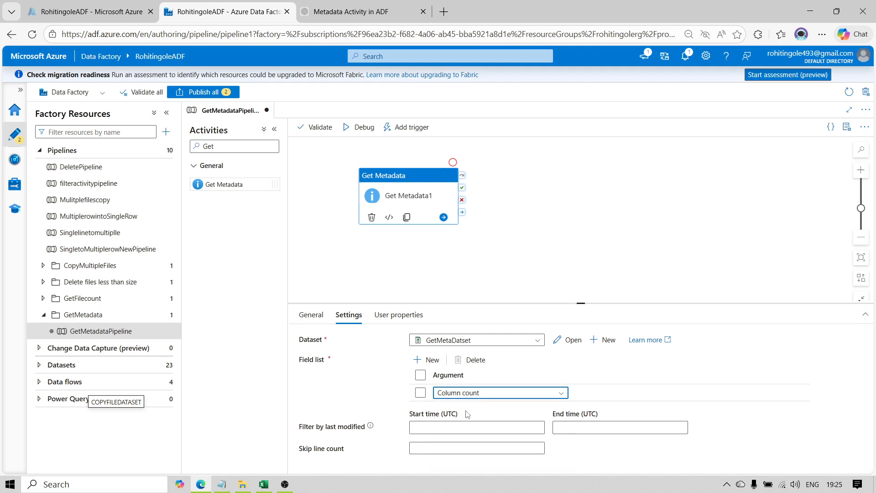
- Run the pipeline in debug mode and refresh the run status until the run ends
{"action": "left_click", "coordinate": [356, 129]}
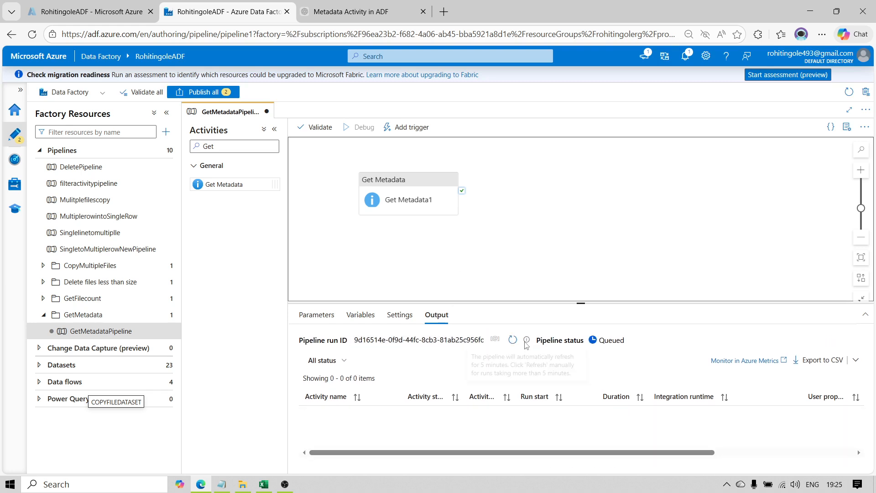
{"action": "left_click", "coordinate": [512, 341]}
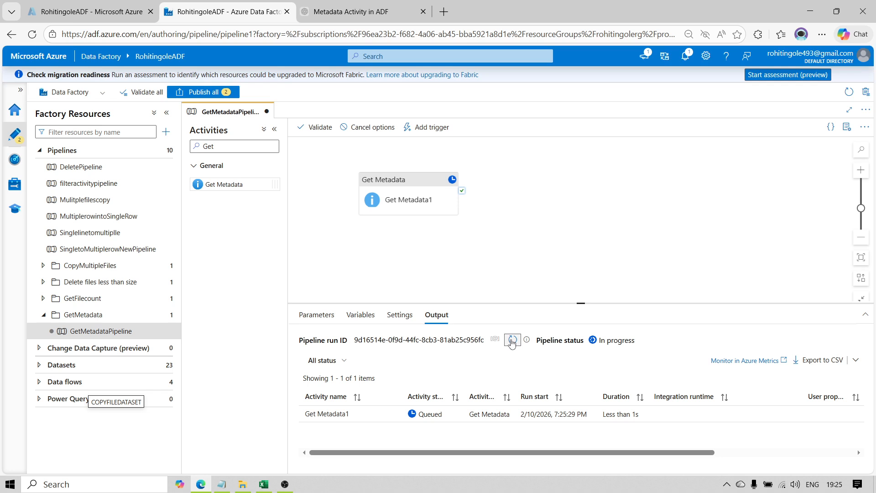
{"action": "mouse_move", "coordinate": [395, 418]}
{"action": "left_click", "coordinate": [515, 340]}
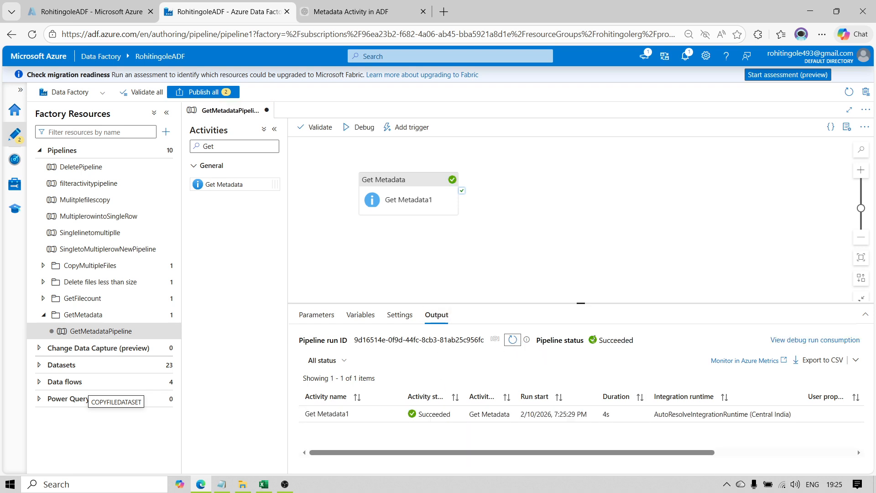
- Inspect the output of the Get Metadata1 run for the column count and close it
{"action": "left_click", "coordinate": [396, 416]}
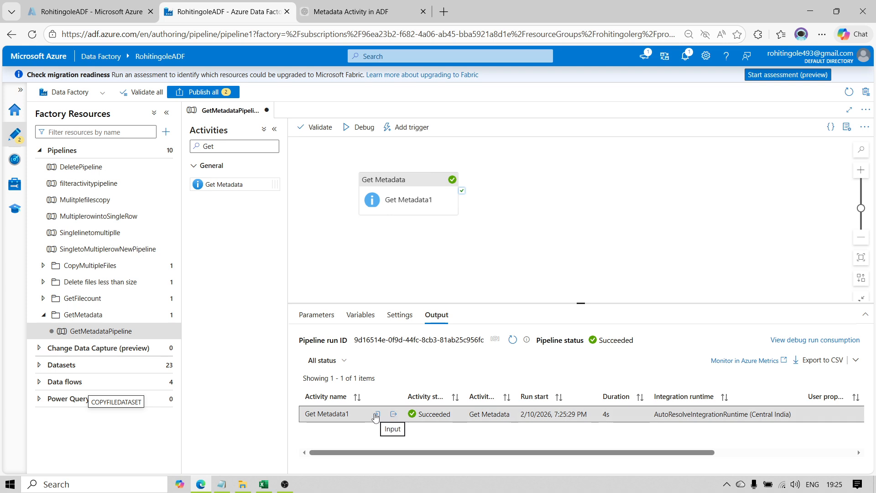
{"action": "left_click", "coordinate": [393, 414]}
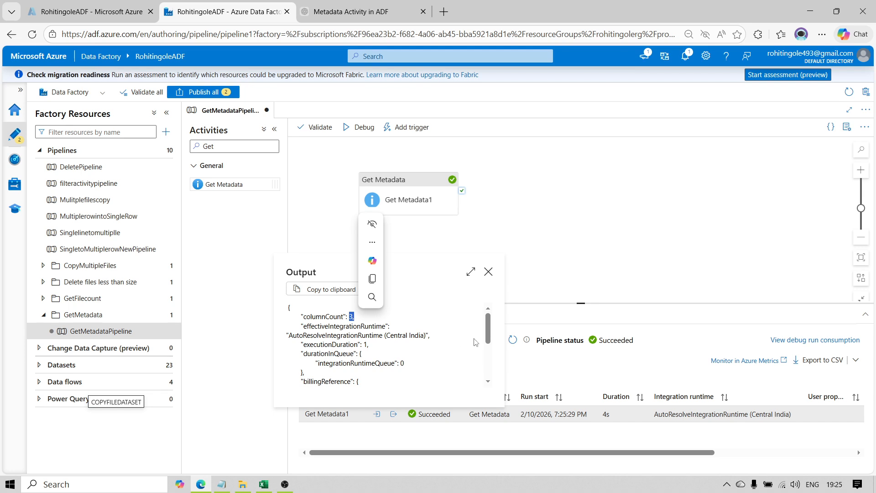
{"action": "scroll", "coordinate": [364, 337], "scroll_direction": "down", "scroll_amount": 2}
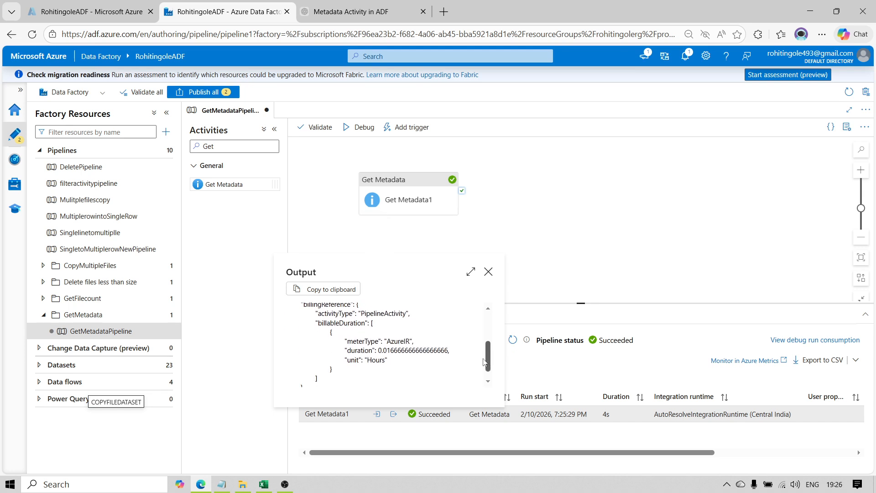
{"action": "left_click_drag", "start_coordinate": [491, 370], "coordinate": [497, 321]}
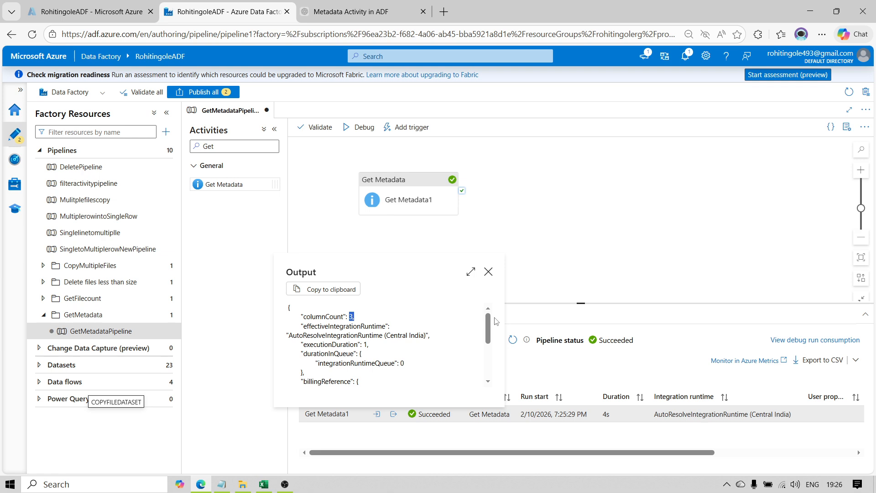
{"action": "left_click", "coordinate": [488, 277]}
{"action": "left_click", "coordinate": [418, 197]}
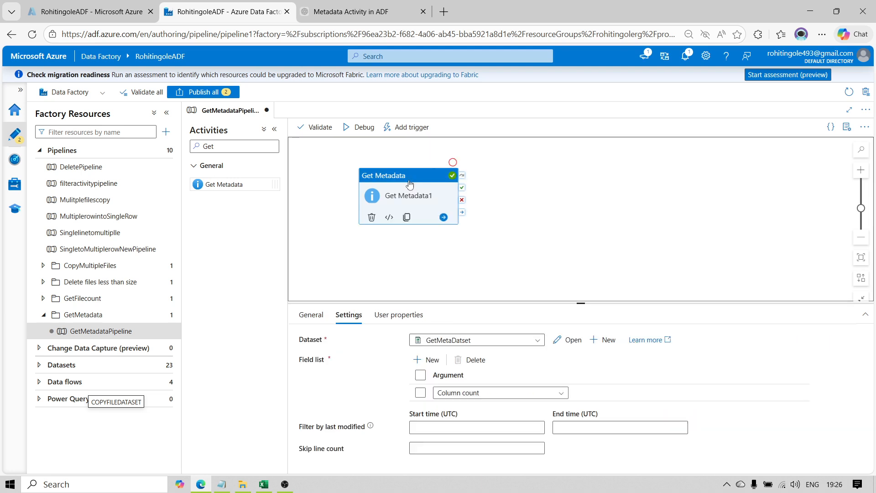
{"action": "left_click", "coordinate": [91, 11]}
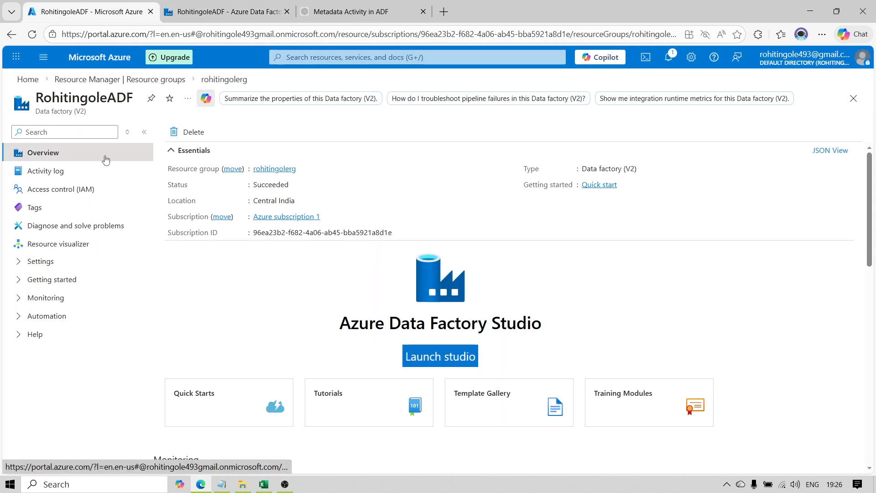
{"action": "left_click", "coordinate": [326, 58]}
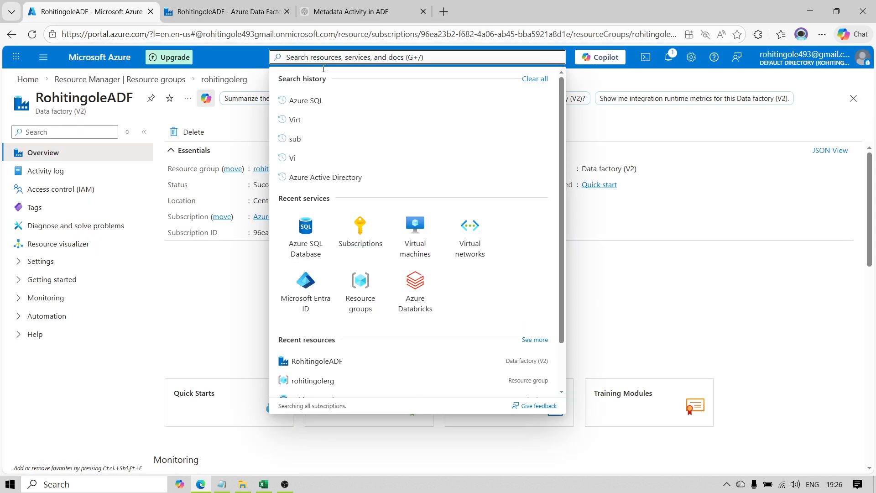
{"action": "left_click", "coordinate": [421, 287]}
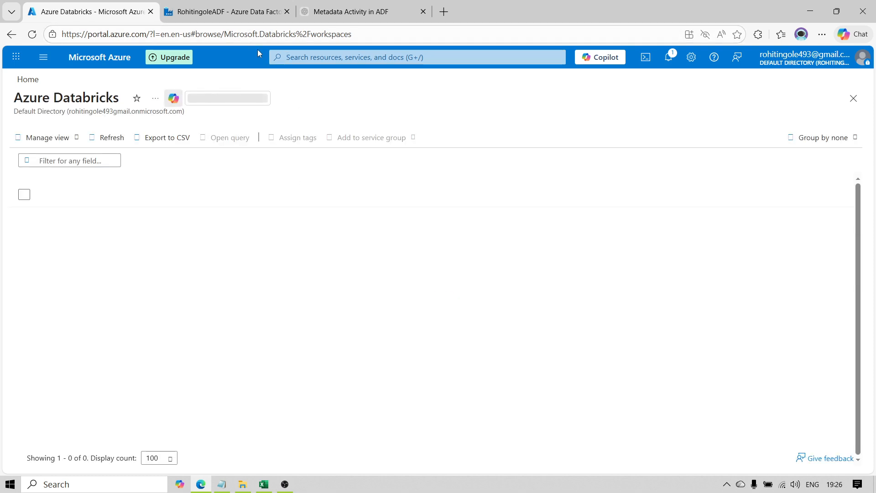
{"action": "key", "text": "ctrl+Tab"}
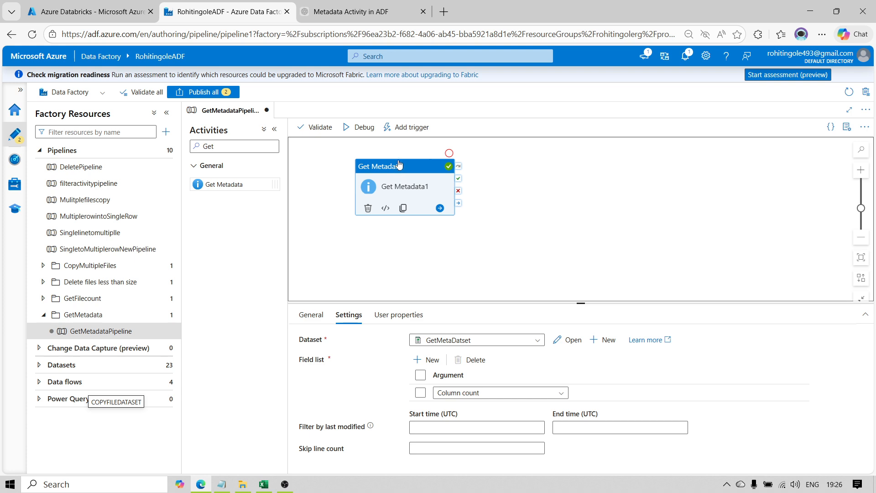
- Add a second Get Metadata activity below the first one and start a new dataset for it
{"action": "left_click_drag", "start_coordinate": [233, 181], "coordinate": [401, 224]}
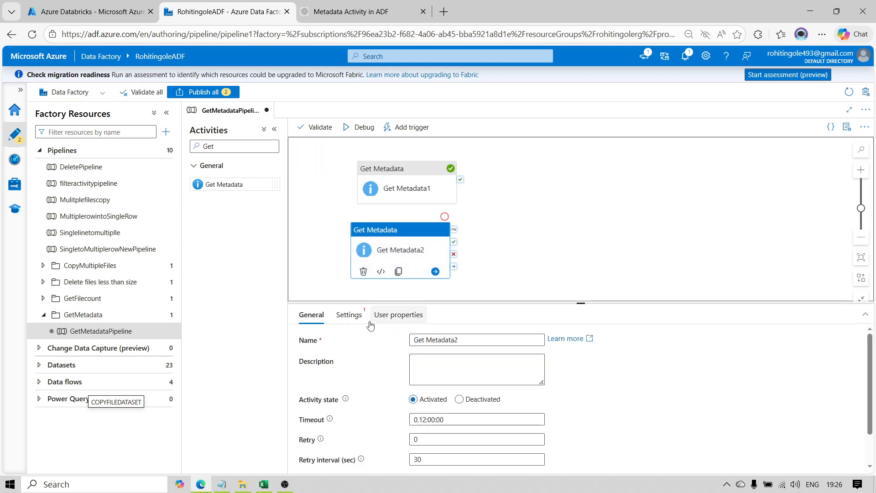
{"action": "left_click", "coordinate": [348, 315]}
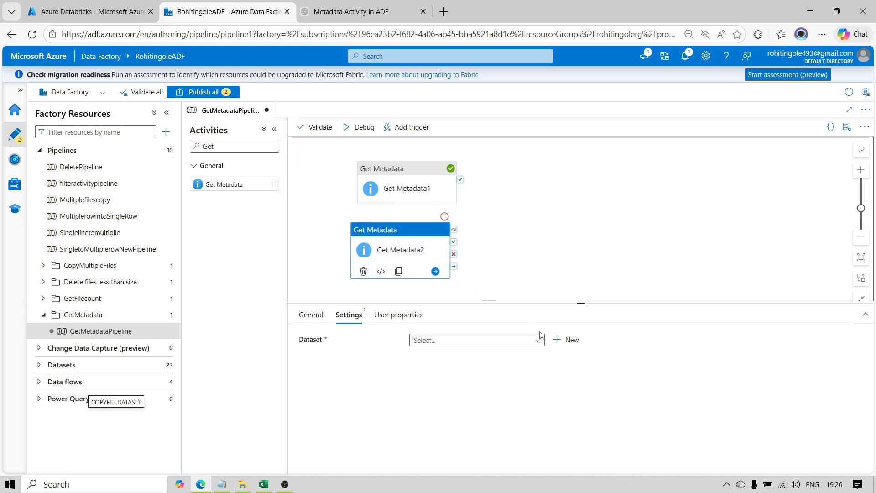
{"action": "left_click", "coordinate": [562, 340]}
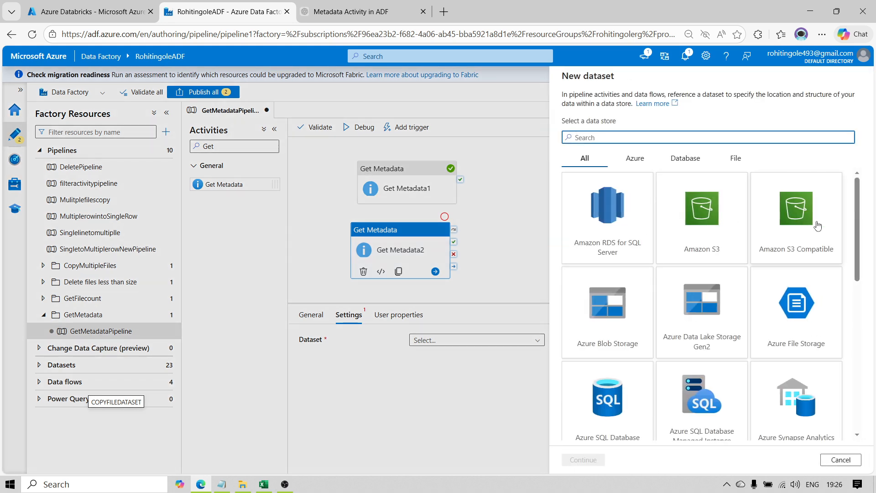
- Choose Azure Blob Storage as the new dataset's data store and DelimitedText as its format
{"action": "left_click", "coordinate": [860, 258]}
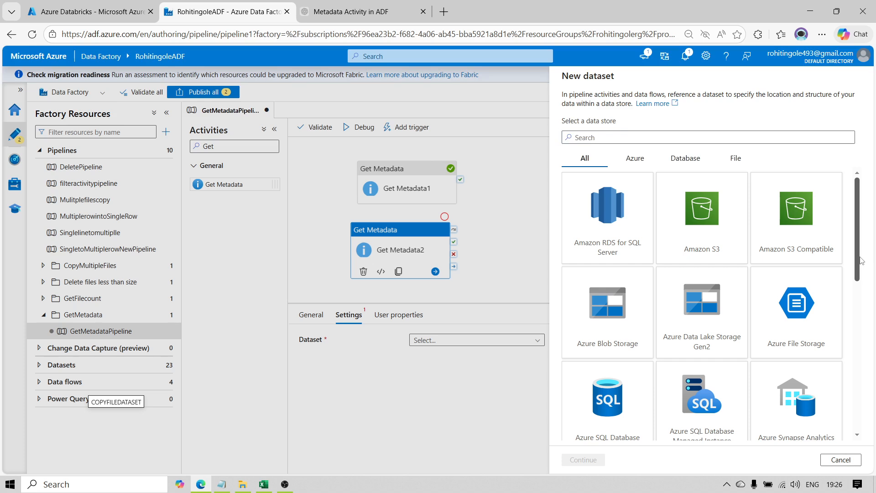
{"action": "left_click", "coordinate": [606, 311]}
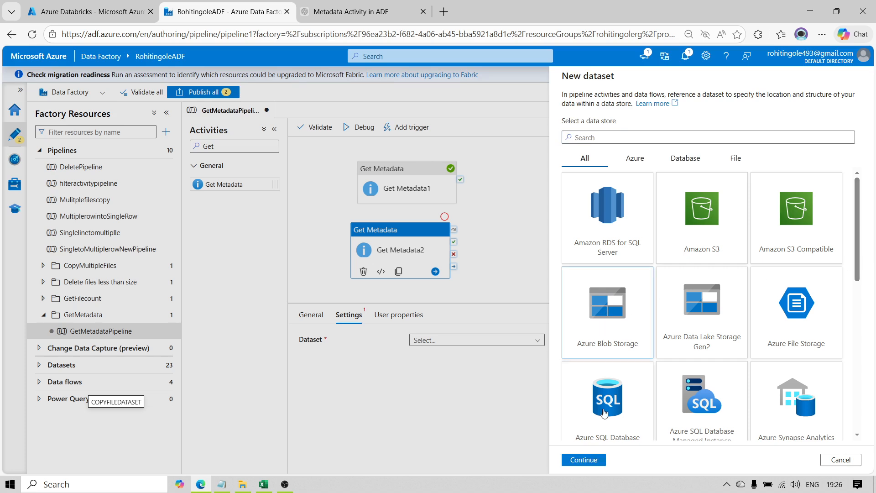
{"action": "left_click", "coordinate": [591, 460]}
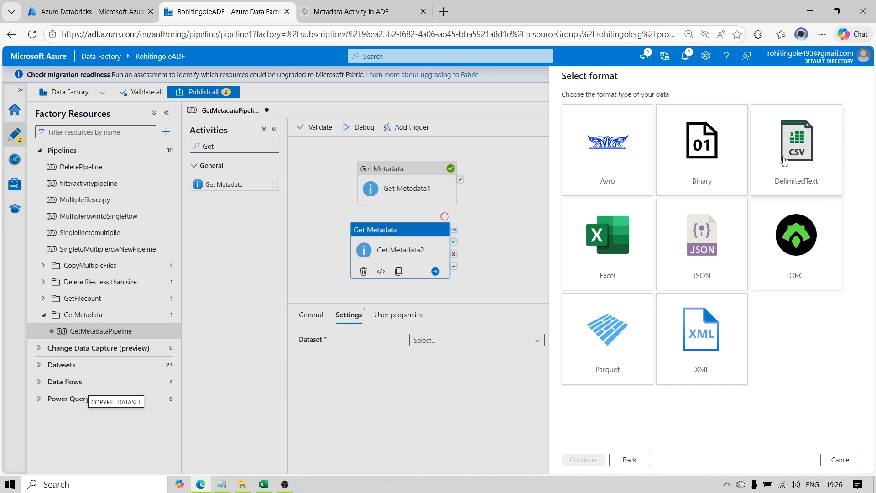
{"action": "left_click", "coordinate": [762, 192]}
{"action": "left_click", "coordinate": [599, 460]}
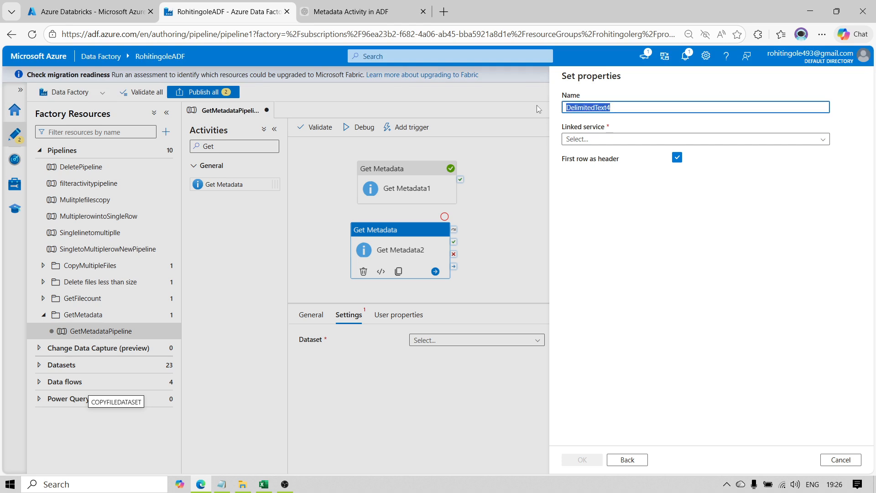
- Name the new dataset GetMetadatfolderDatset and select Adlsls as its linked service
{"action": "type", "text": "Get"}
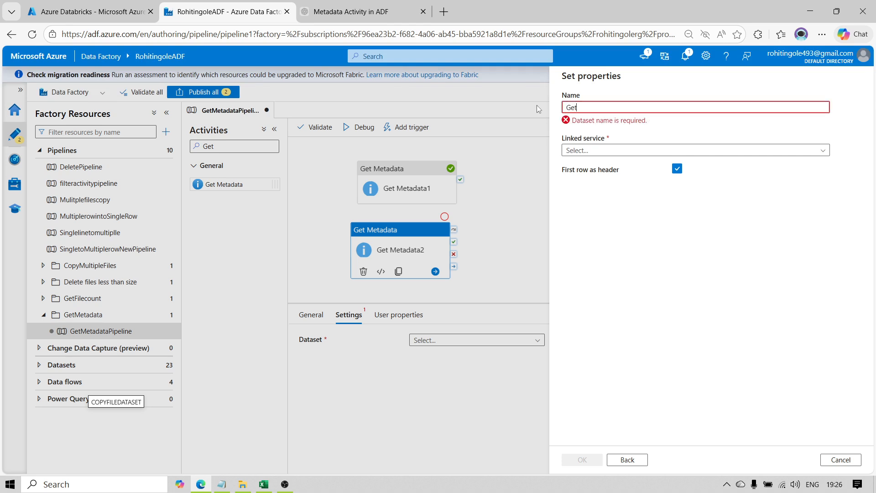
{"action": "type", "text": "MetadatfolderDatset"}
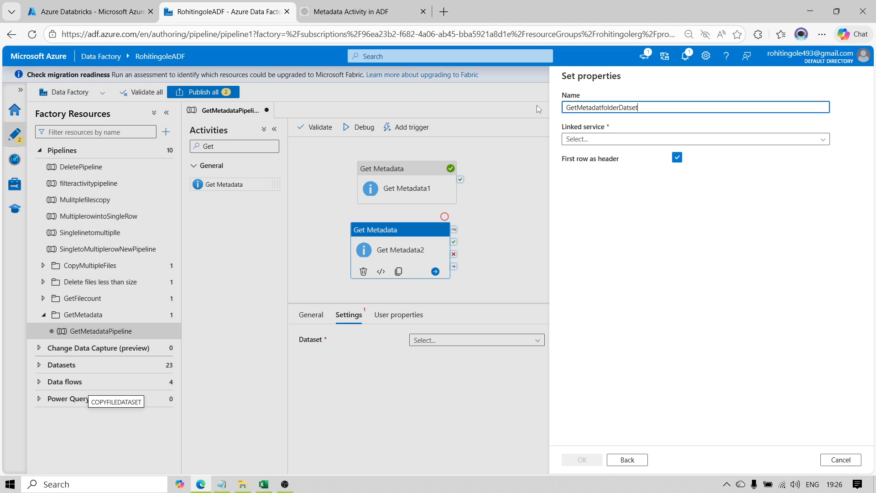
{"action": "left_click", "coordinate": [591, 139]}
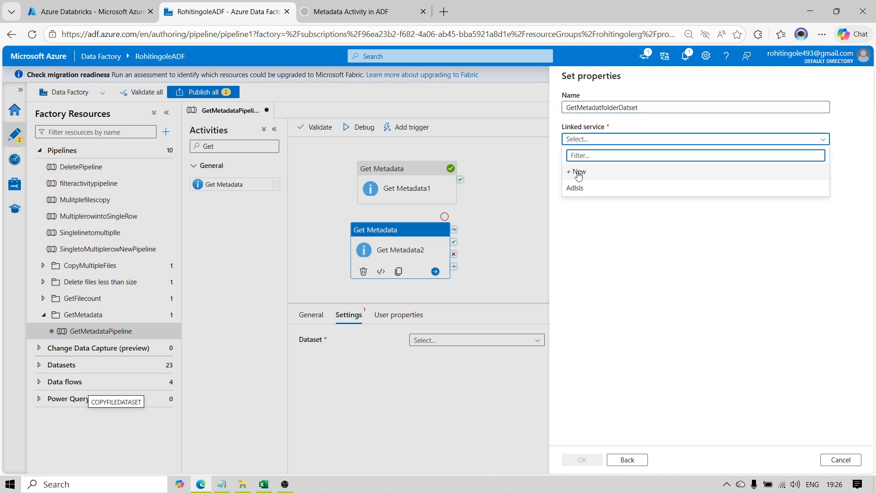
{"action": "left_click", "coordinate": [577, 188]}
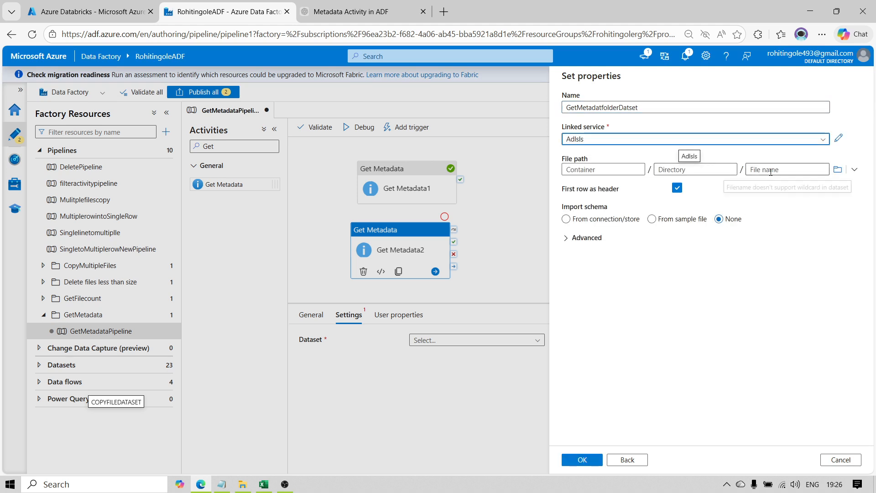
- Point the dataset's file path at the Input folder in container, set Import schema to None, and create the dataset
{"action": "left_click", "coordinate": [838, 169]}
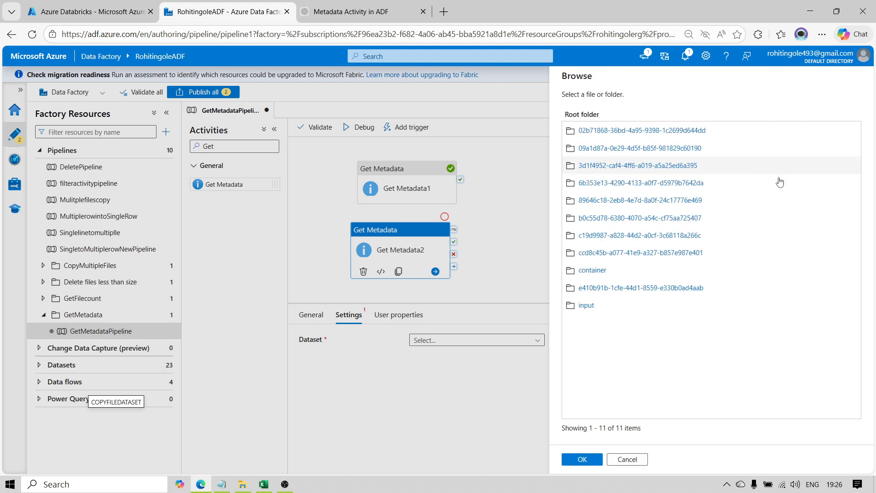
{"action": "left_click", "coordinate": [589, 271]}
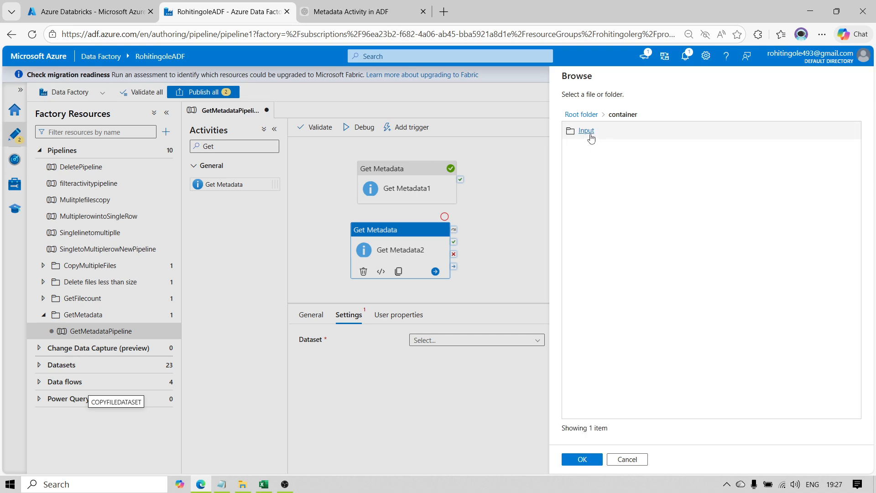
{"action": "left_click", "coordinate": [591, 133]}
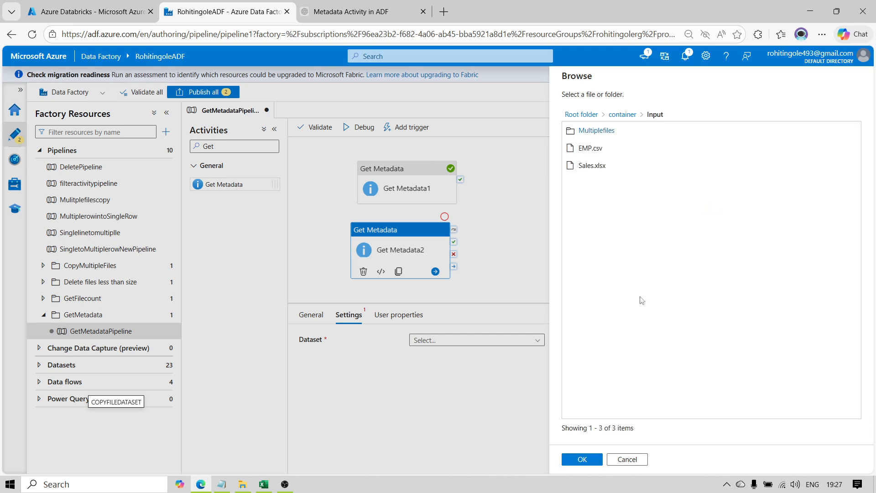
{"action": "left_click", "coordinate": [590, 463]}
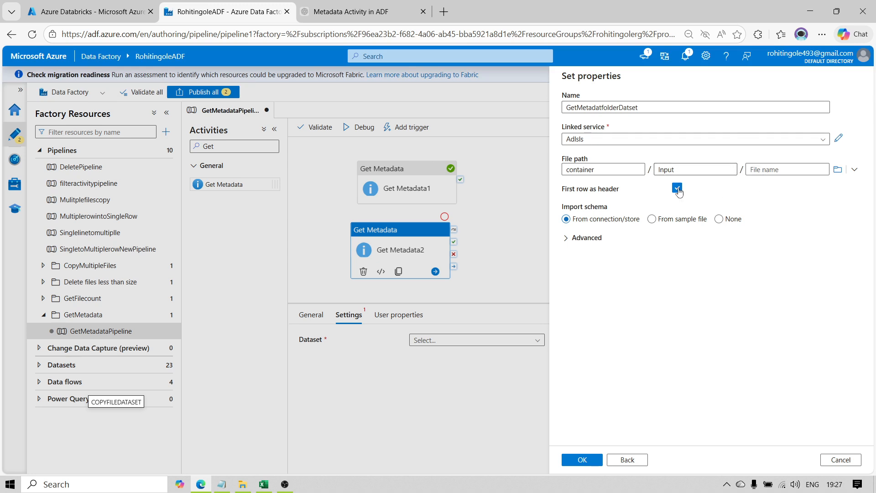
{"action": "left_click", "coordinate": [721, 220]}
{"action": "left_click", "coordinate": [583, 460]}
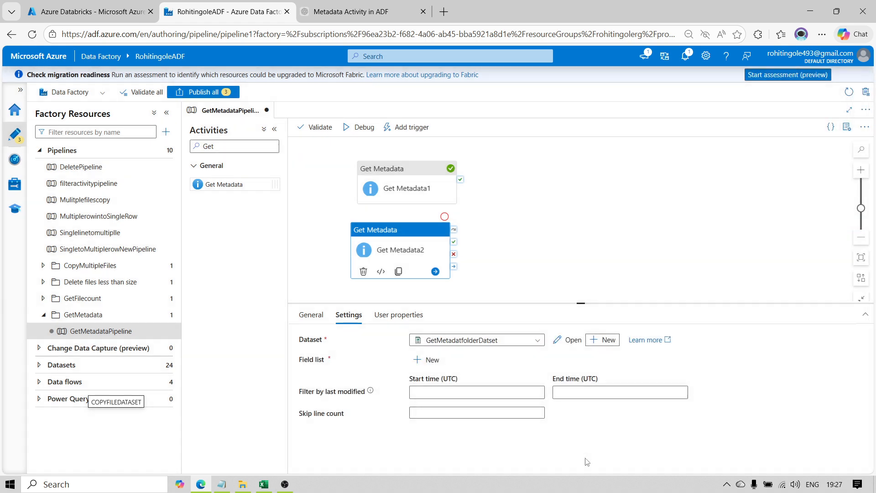
- Add a Child items argument to the field list of Get Metadata2
{"action": "left_click", "coordinate": [426, 360]}
{"action": "left_click", "coordinate": [485, 393]}
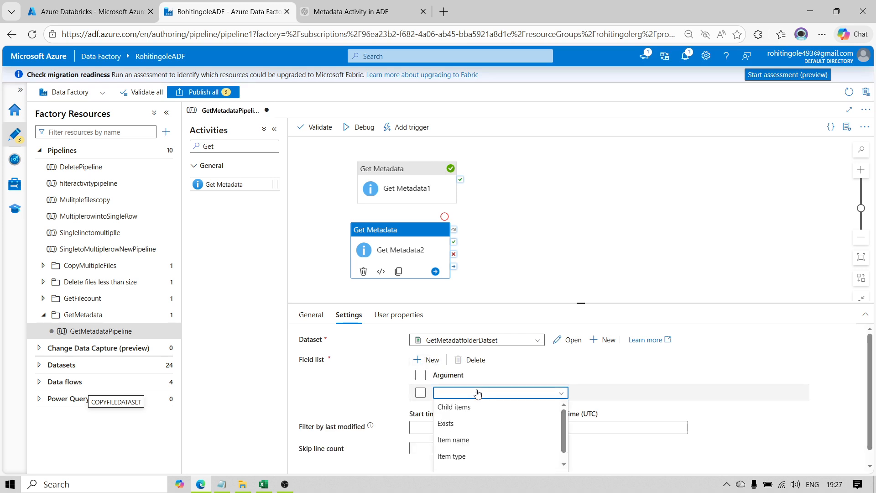
{"action": "left_click", "coordinate": [873, 396]}
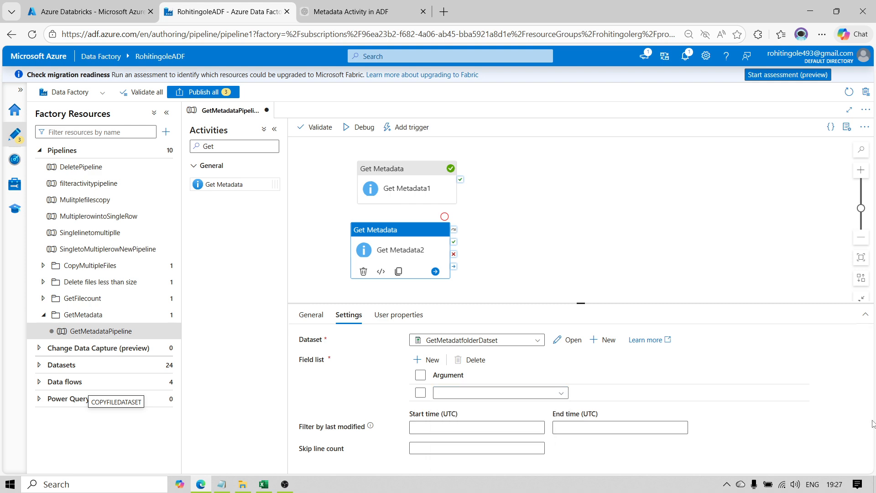
{"action": "left_click", "coordinate": [561, 393]}
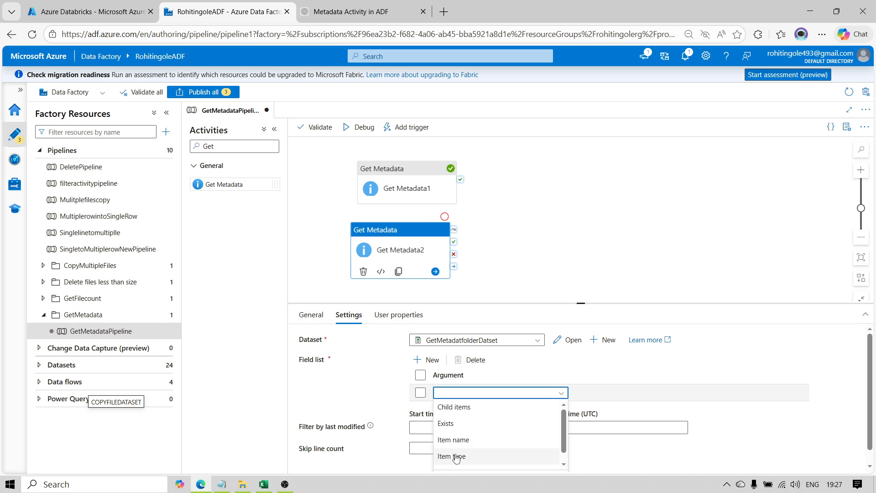
{"action": "scroll", "coordinate": [564, 452], "scroll_direction": "down", "scroll_amount": 1}
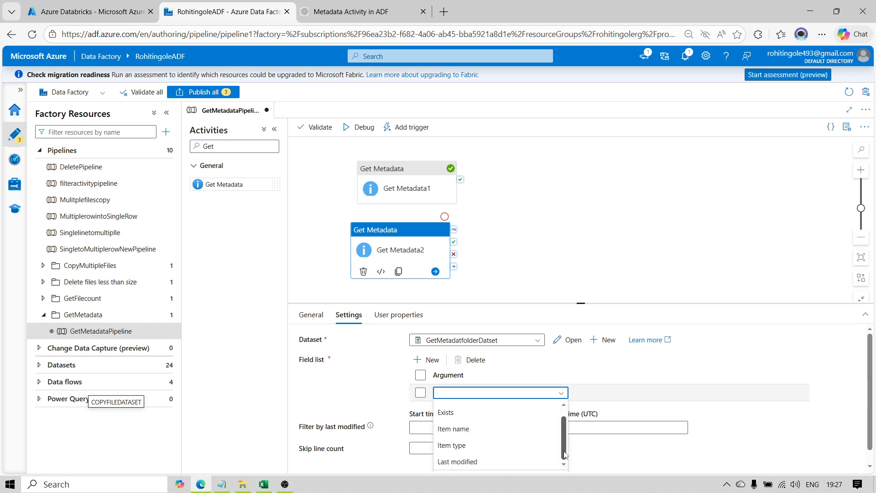
{"action": "scroll", "coordinate": [564, 453], "scroll_direction": "up", "scroll_amount": 1}
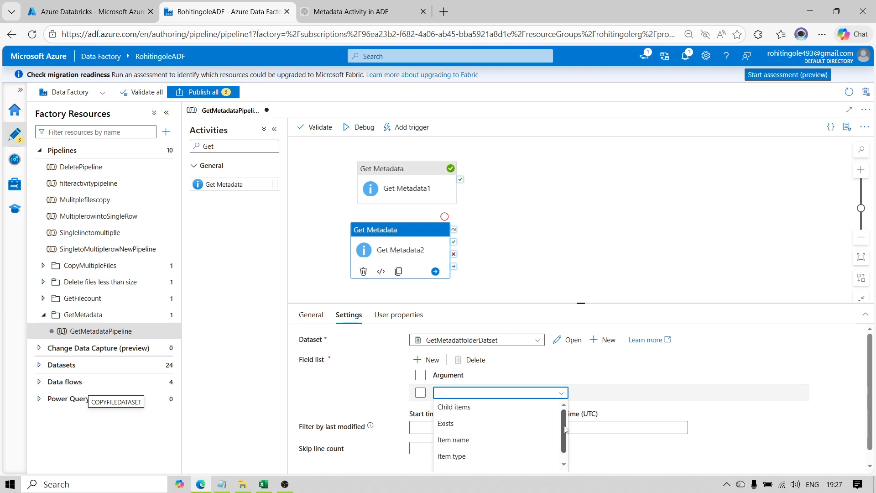
{"action": "left_click", "coordinate": [463, 411]}
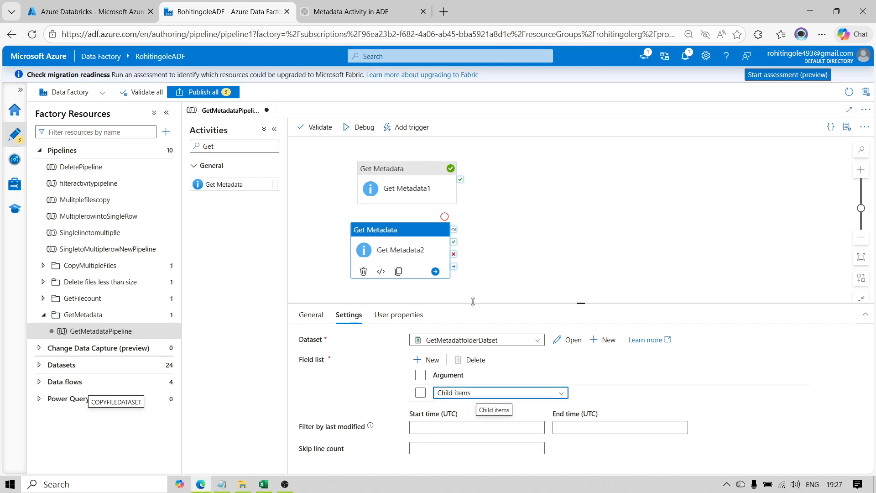
- Debug the pipeline, refresh the run status, and open the output of the Get Metadata2 run
{"action": "left_click_drag", "start_coordinate": [395, 231], "coordinate": [412, 232]}
{"action": "left_click", "coordinate": [360, 127]}
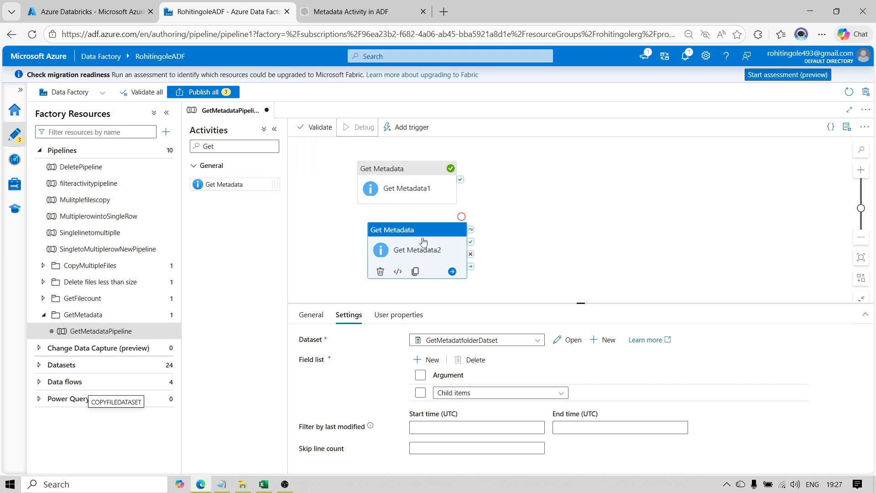
{"action": "left_click_drag", "start_coordinate": [423, 242], "coordinate": [412, 238]}
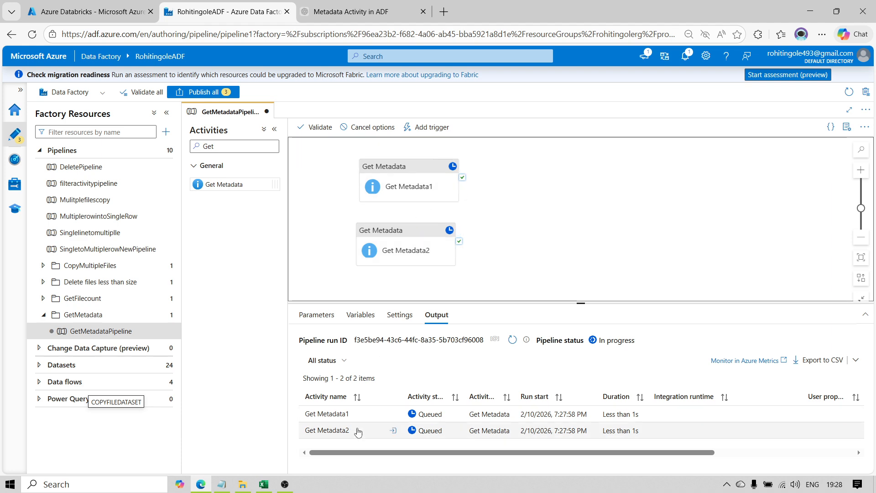
{"action": "left_click", "coordinate": [513, 341]}
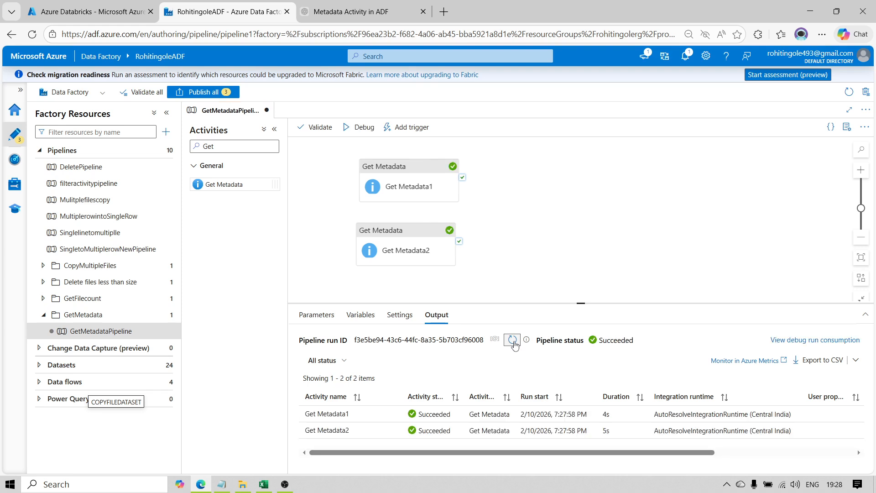
{"action": "left_click", "coordinate": [396, 432]}
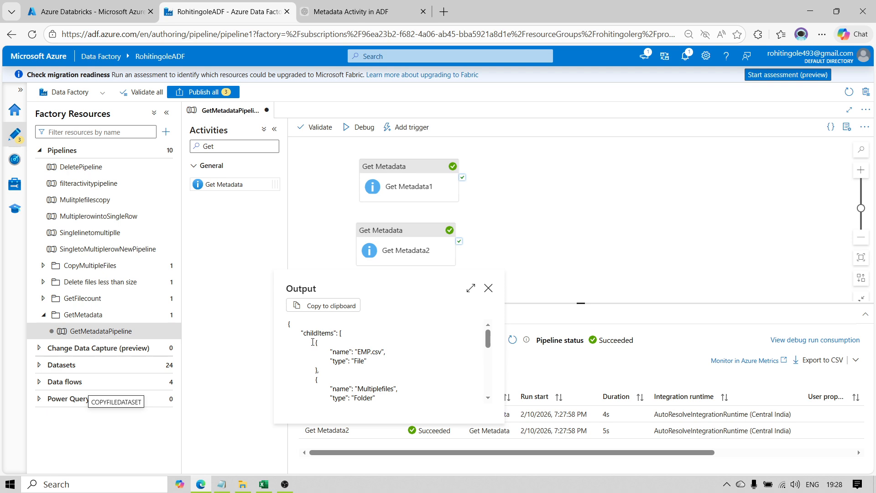
- View the resource groups page in the Azure portal, return to Data Factory, and close the Get Metadata2 output
{"action": "left_click", "coordinate": [87, 9]}
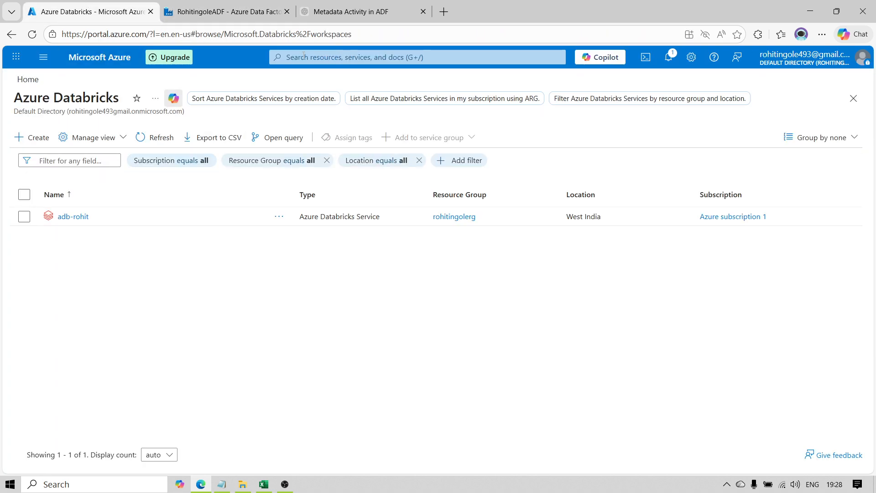
{"action": "left_click", "coordinate": [311, 58]}
{"action": "left_click", "coordinate": [379, 293]}
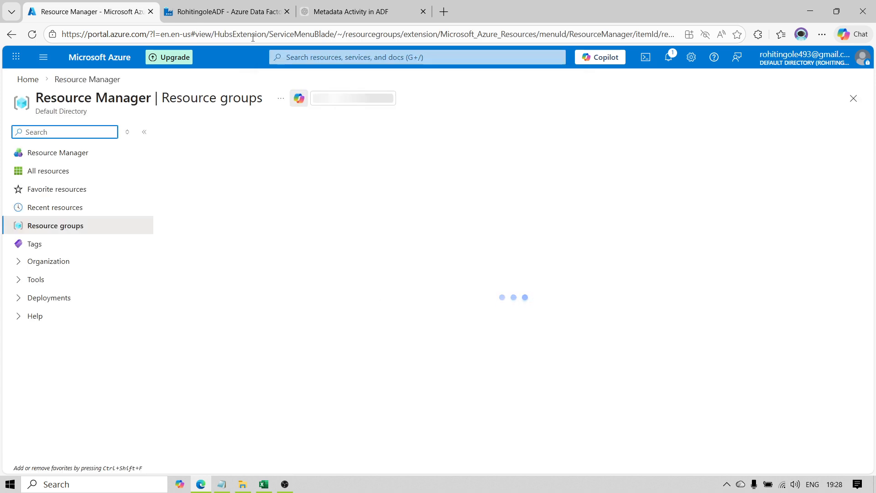
{"action": "left_click", "coordinate": [242, 12]}
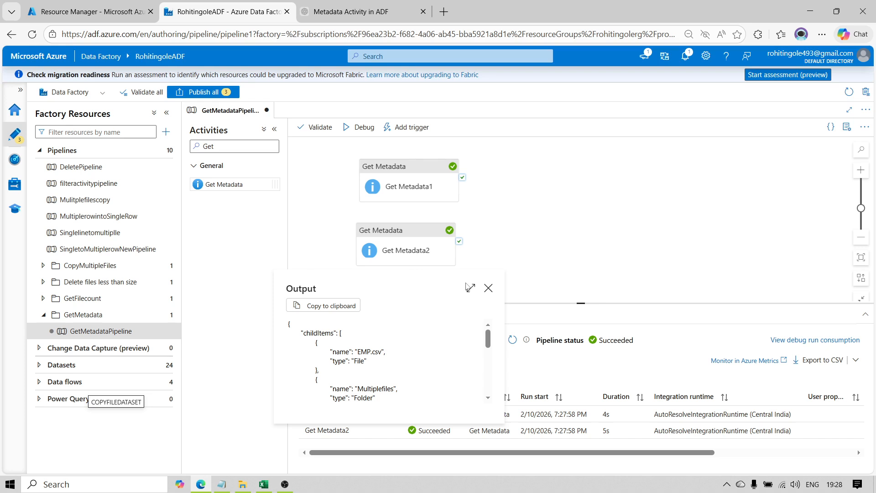
{"action": "left_click", "coordinate": [488, 288]}
- Add Item name and Item type arguments to the field list of Get Metadata2
{"action": "left_click", "coordinate": [394, 250]}
{"action": "left_click", "coordinate": [421, 375]}
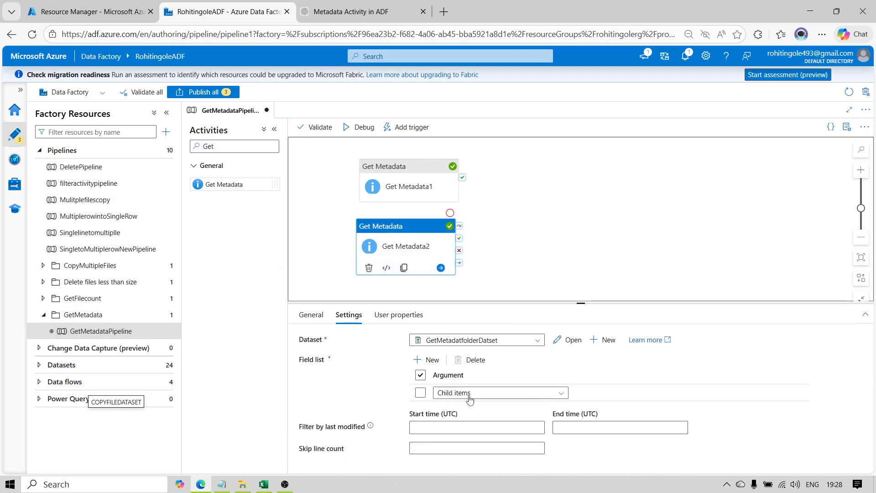
{"action": "left_click", "coordinate": [430, 364]}
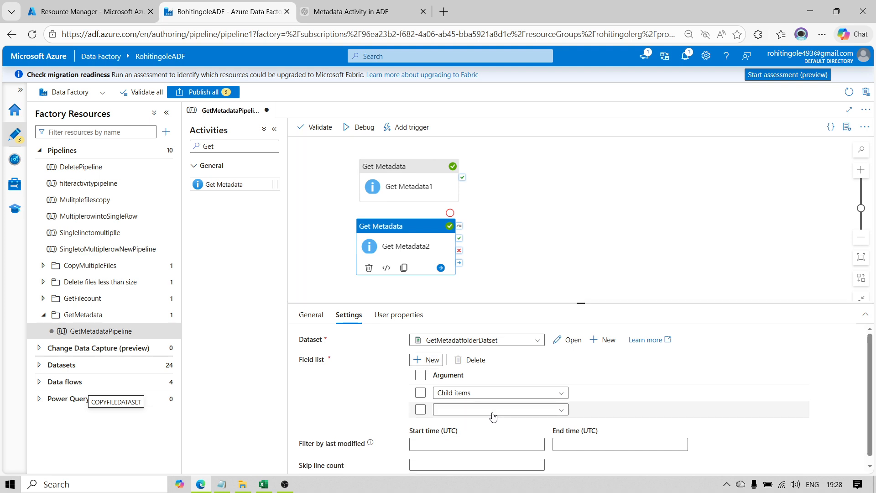
{"action": "left_click", "coordinate": [561, 414]}
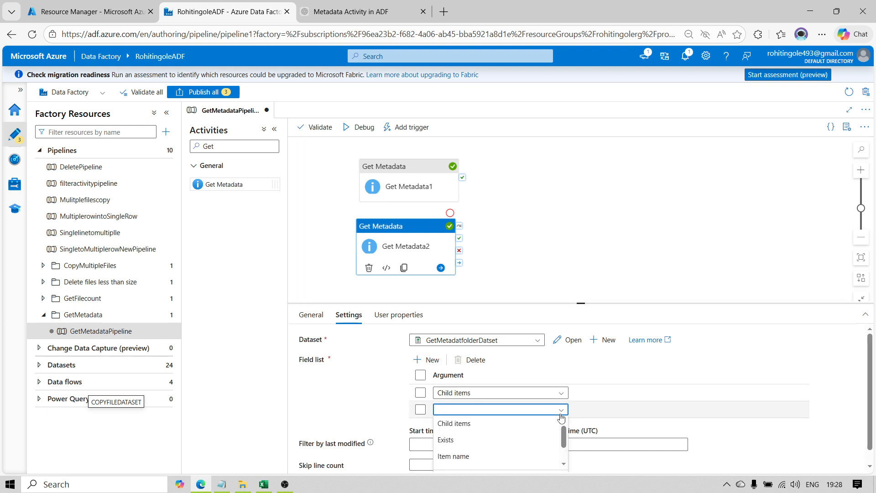
{"action": "left_click", "coordinate": [480, 456]}
{"action": "left_click", "coordinate": [426, 360]}
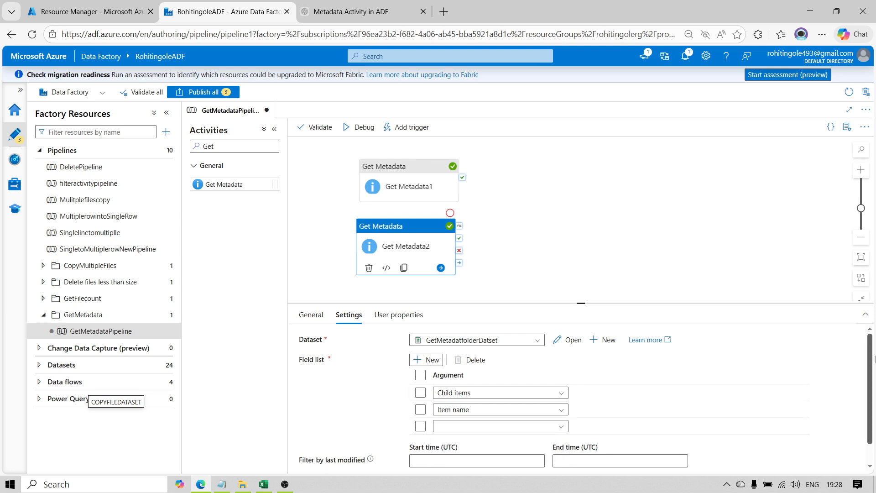
{"action": "scroll", "coordinate": [870, 387], "scroll_direction": "down", "scroll_amount": 1}
{"action": "left_click", "coordinate": [561, 402]}
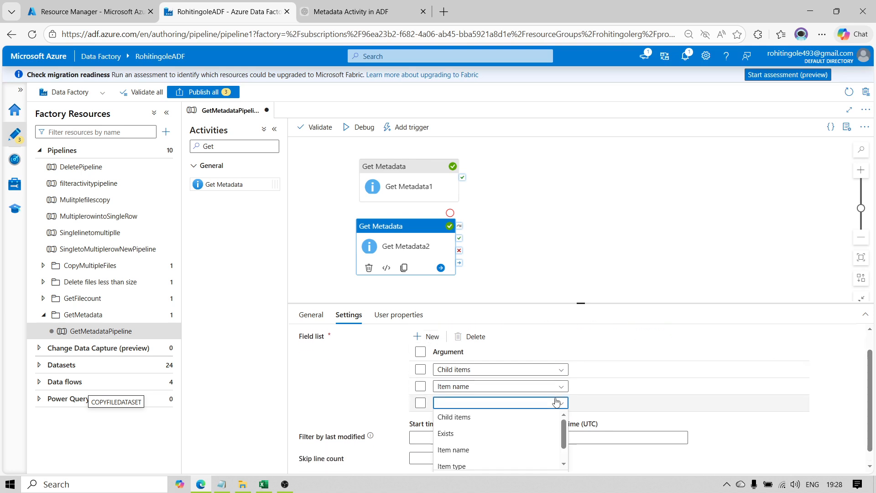
{"action": "left_click", "coordinate": [471, 466]}
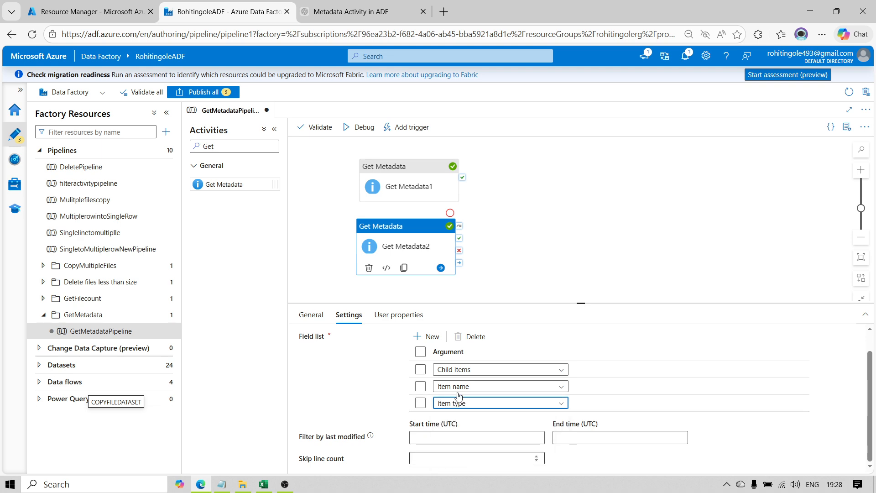
- Add a Last modified argument to Get Metadata2's field list and deselect the activity
{"action": "left_click", "coordinate": [426, 336]}
{"action": "scroll", "coordinate": [822, 388], "scroll_direction": "down", "scroll_amount": 1}
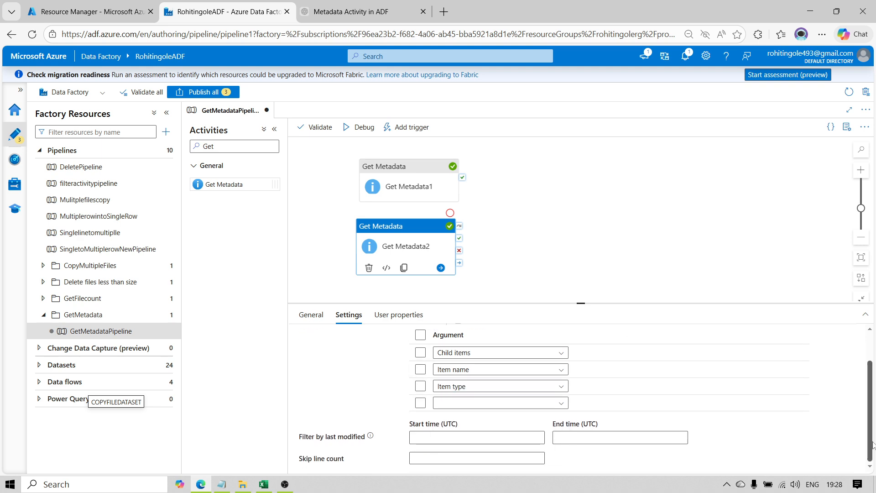
{"action": "left_click", "coordinate": [562, 405]}
{"action": "left_click_drag", "start_coordinate": [564, 416], "coordinate": [564, 429]}
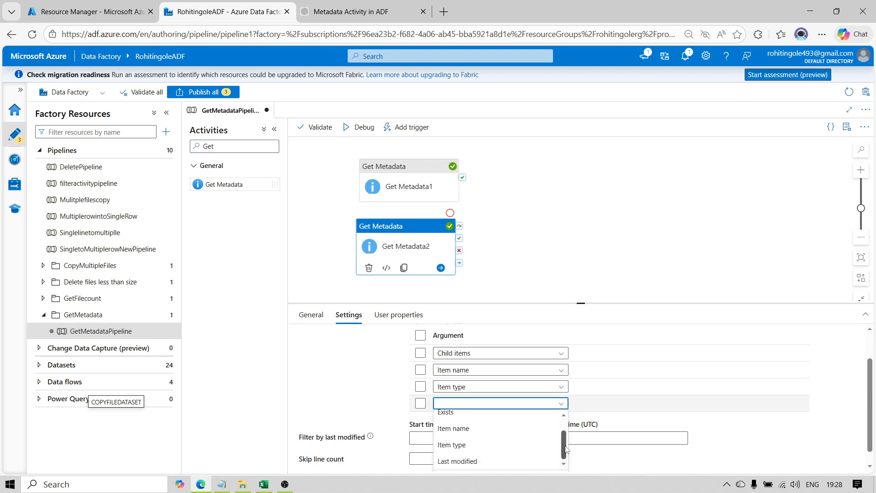
{"action": "left_click", "coordinate": [456, 460]}
{"action": "left_click", "coordinate": [536, 216]}
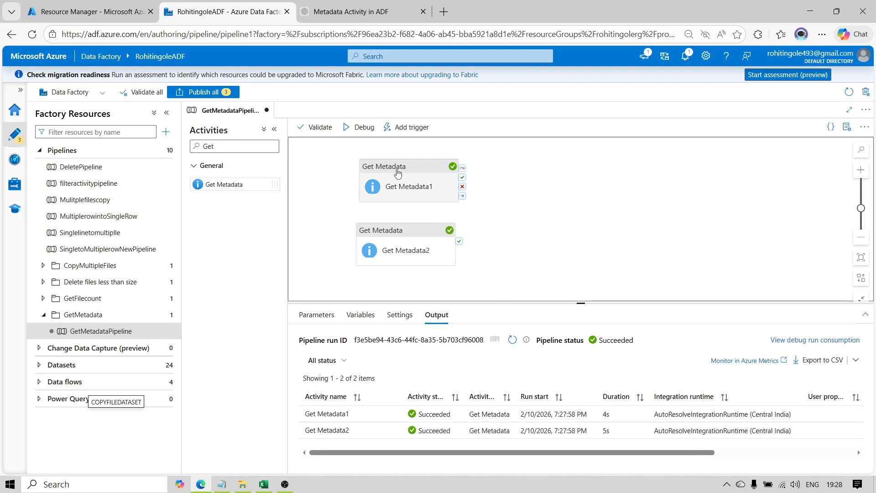
- Add Content MD5 and Exists arguments to the field list of Get Metadata1
{"action": "left_click", "coordinate": [392, 187]}
{"action": "left_click", "coordinate": [426, 360]}
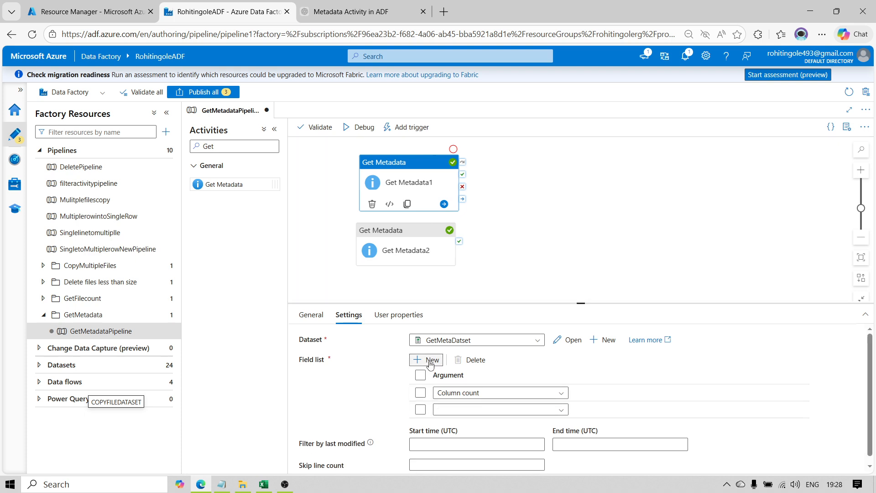
{"action": "left_click", "coordinate": [513, 410]}
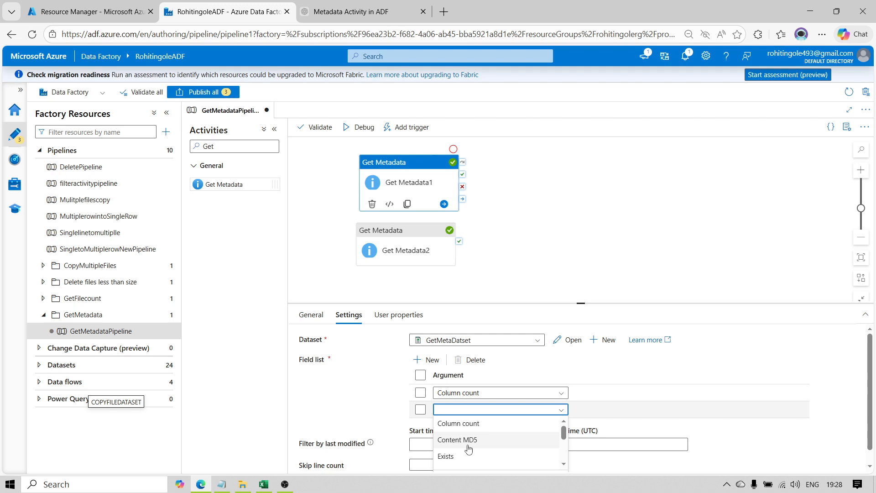
{"action": "left_click", "coordinate": [470, 441]}
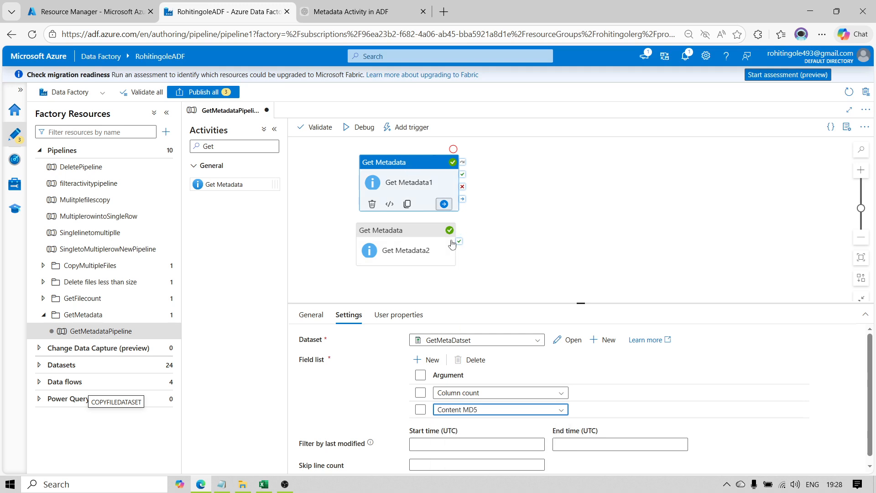
{"action": "left_click", "coordinate": [426, 360]}
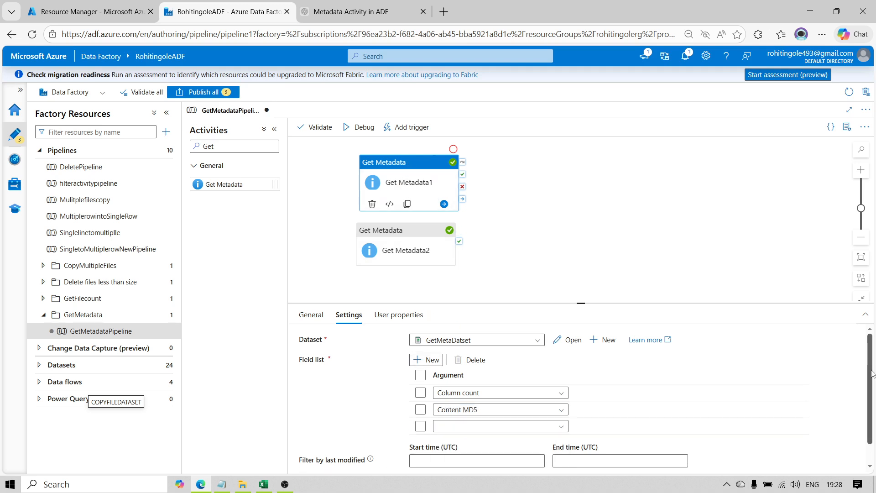
{"action": "scroll", "coordinate": [685, 378], "scroll_direction": "down", "scroll_amount": 1}
{"action": "left_click", "coordinate": [562, 403]}
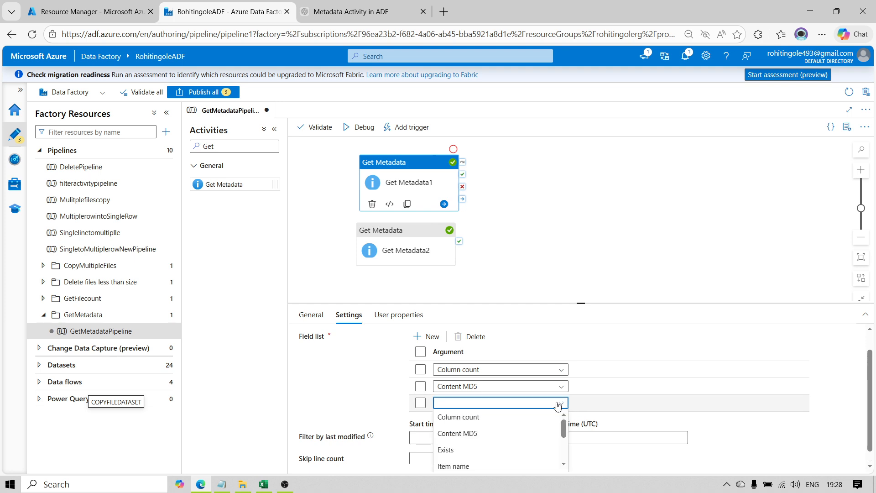
{"action": "left_click", "coordinate": [460, 450]}
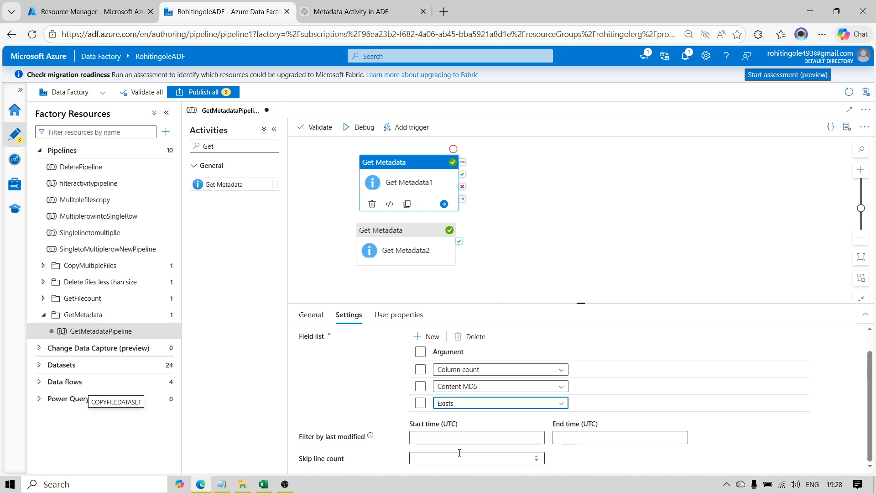
- Add an Item name argument to Get Metadata1's field list and run the pipeline in debug mode
{"action": "left_click", "coordinate": [426, 336]}
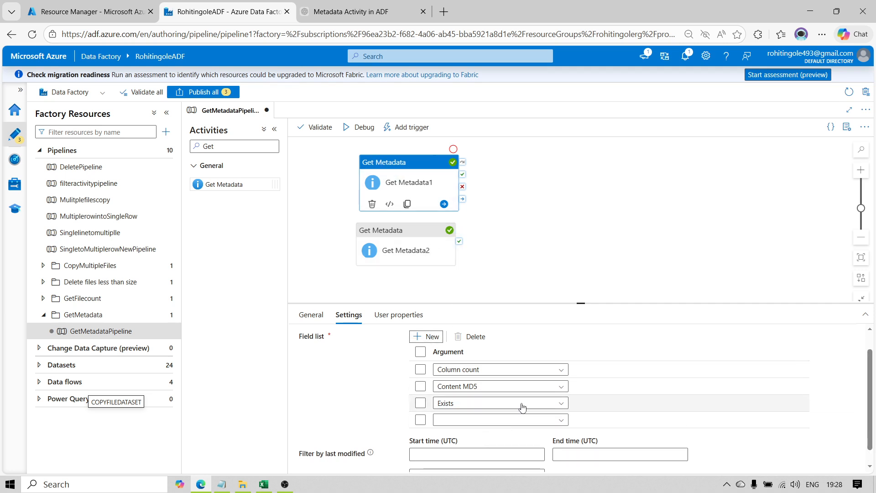
{"action": "left_click", "coordinate": [561, 420]}
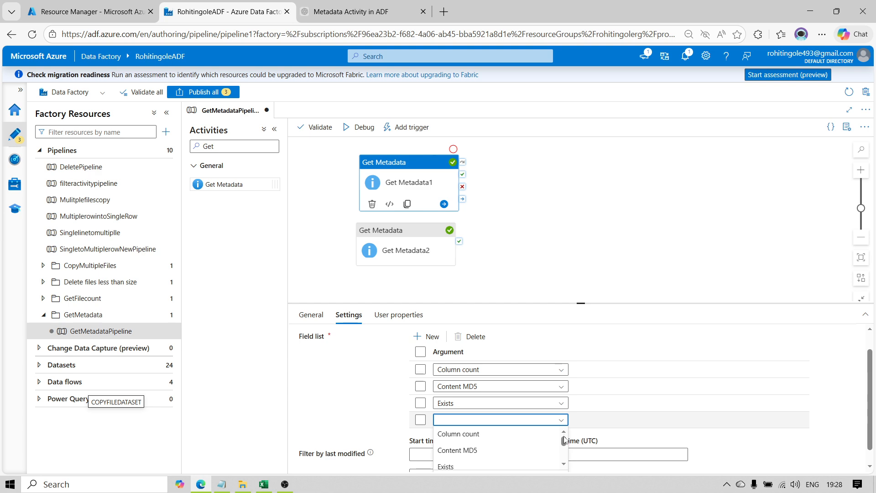
{"action": "scroll", "coordinate": [564, 466], "scroll_direction": "down", "scroll_amount": 2}
{"action": "left_click", "coordinate": [483, 443]}
{"action": "left_click", "coordinate": [534, 192]}
{"action": "left_click", "coordinate": [353, 124]}
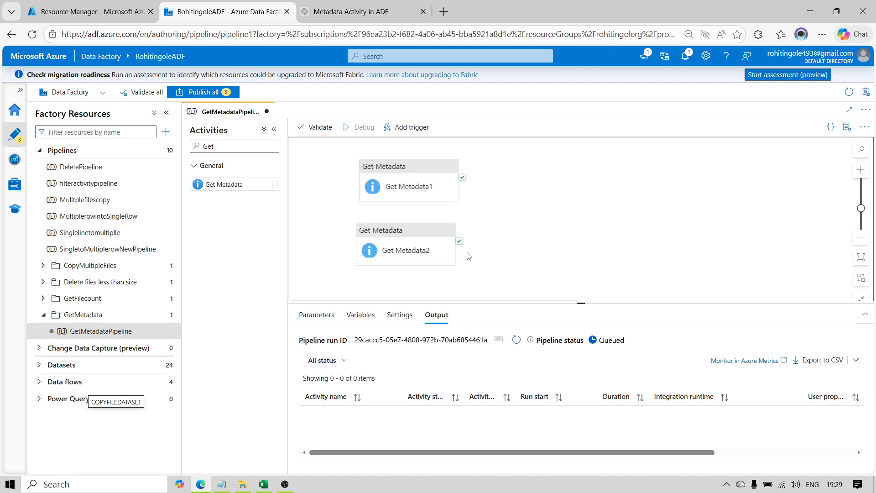
- Open the containers list of the adlsrg storage account in the Azure portal and return to Data Factory
{"action": "left_click", "coordinate": [104, 4]}
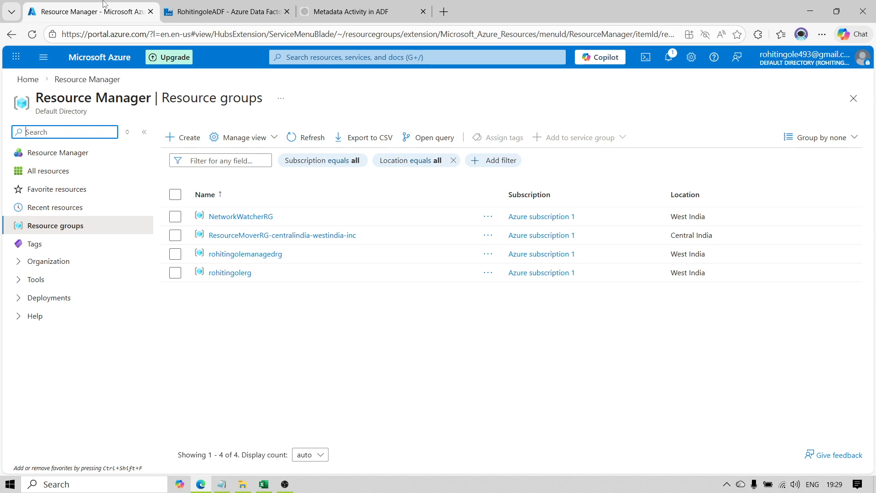
{"action": "left_click", "coordinate": [226, 273]}
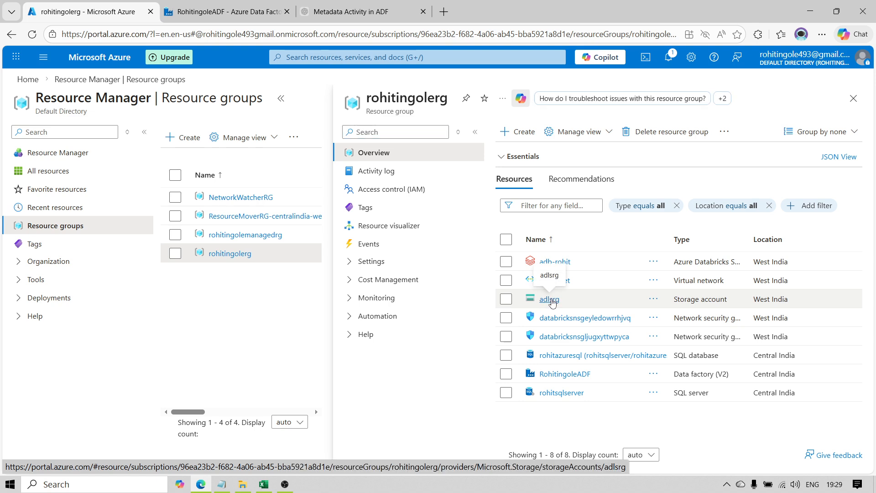
{"action": "left_click", "coordinate": [552, 301]}
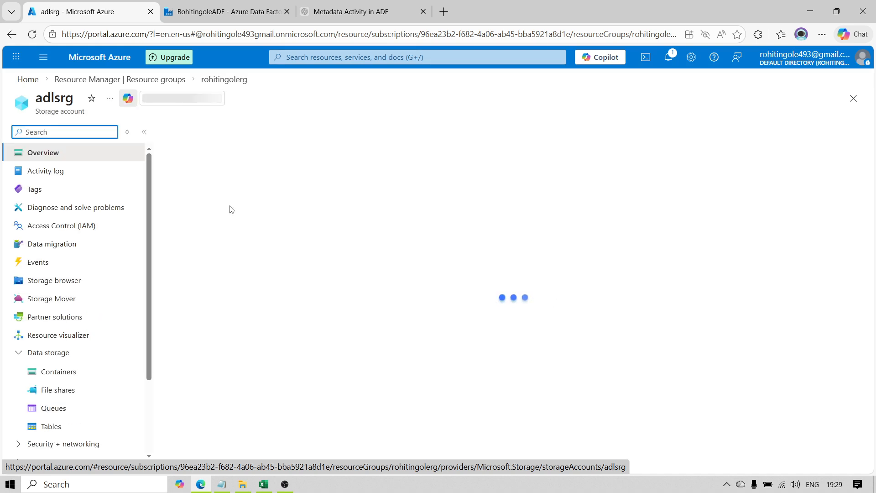
{"action": "left_click", "coordinate": [67, 374]}
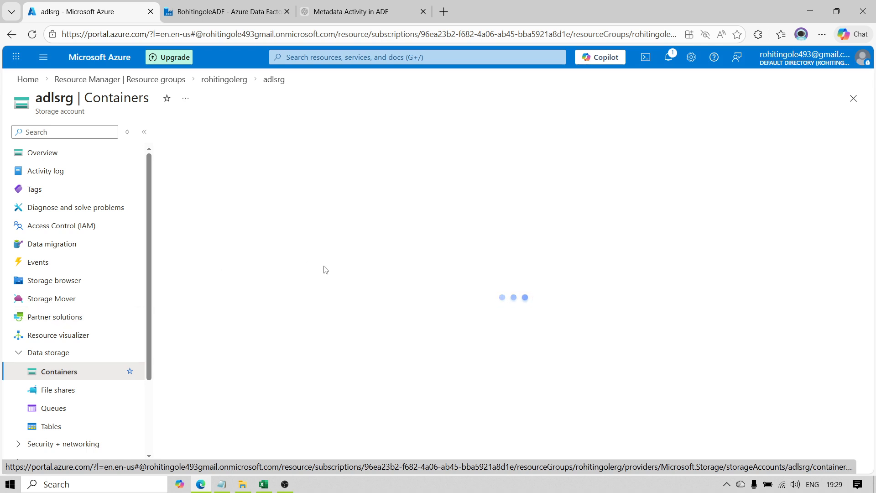
{"action": "left_click", "coordinate": [203, 14]}
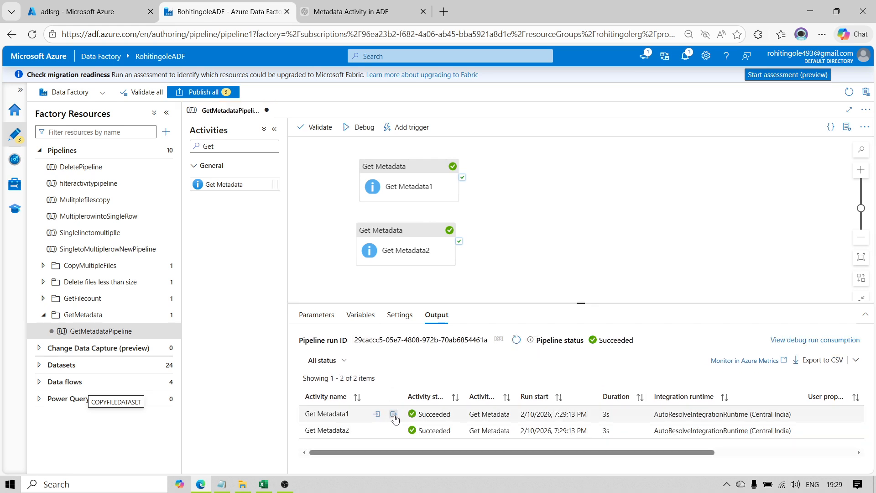
- Examine the debug run output of Get Metadata1 and open the output of Get Metadata2
{"action": "left_click", "coordinate": [396, 415]}
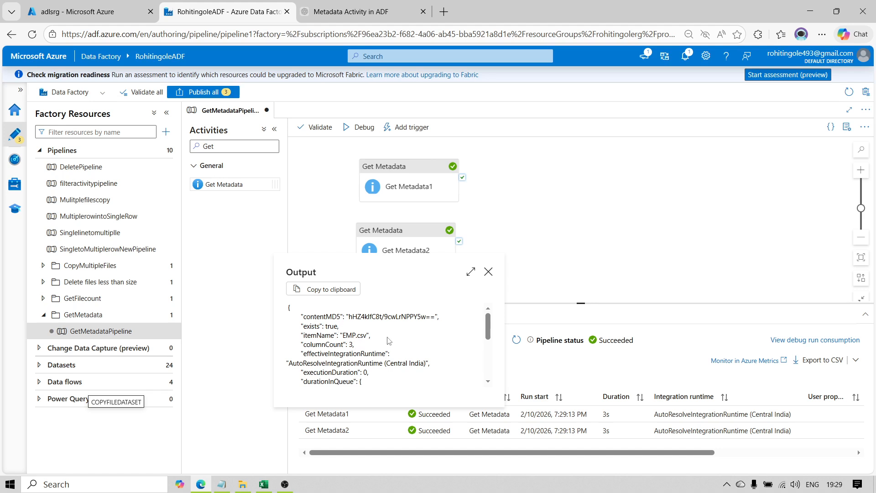
{"action": "left_click_drag", "start_coordinate": [488, 331], "coordinate": [488, 331]}
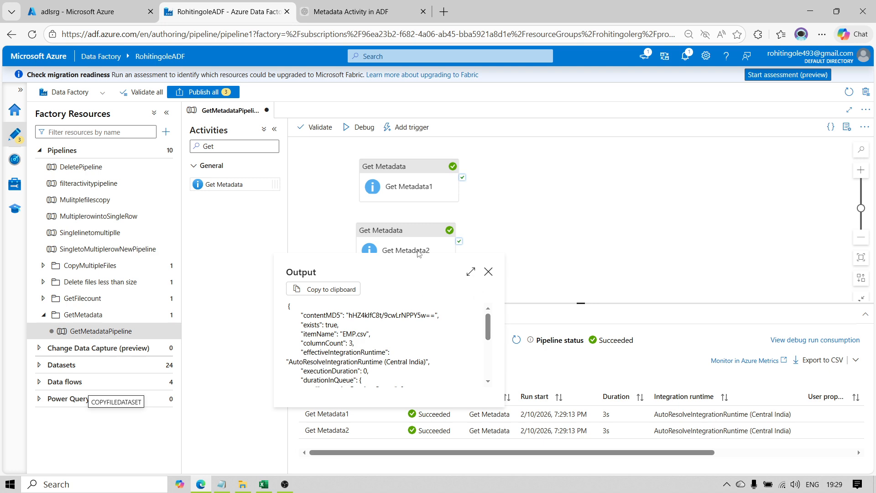
{"action": "left_click", "coordinate": [410, 232]}
{"action": "left_click", "coordinate": [410, 230]}
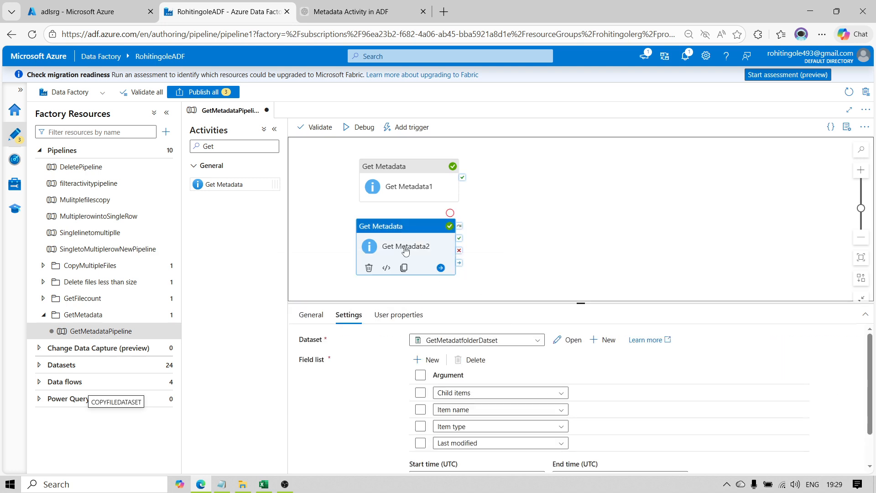
{"action": "left_click", "coordinate": [551, 240]}
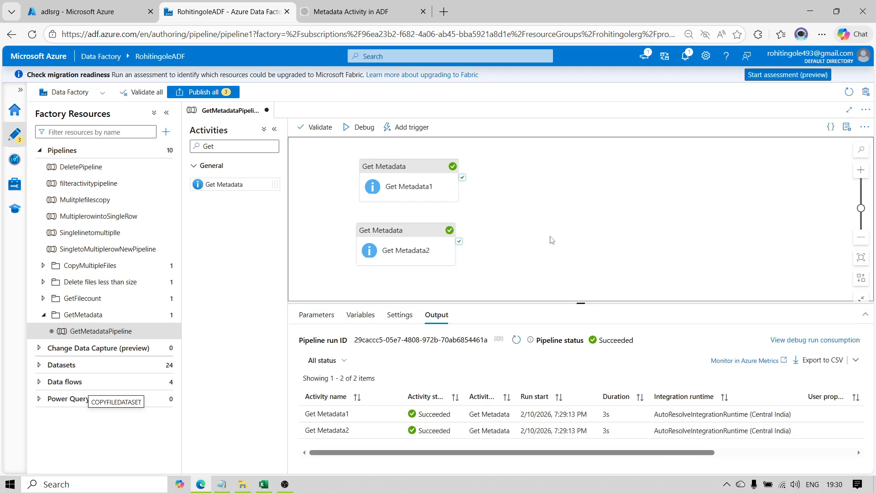
{"action": "left_click", "coordinate": [393, 430]}
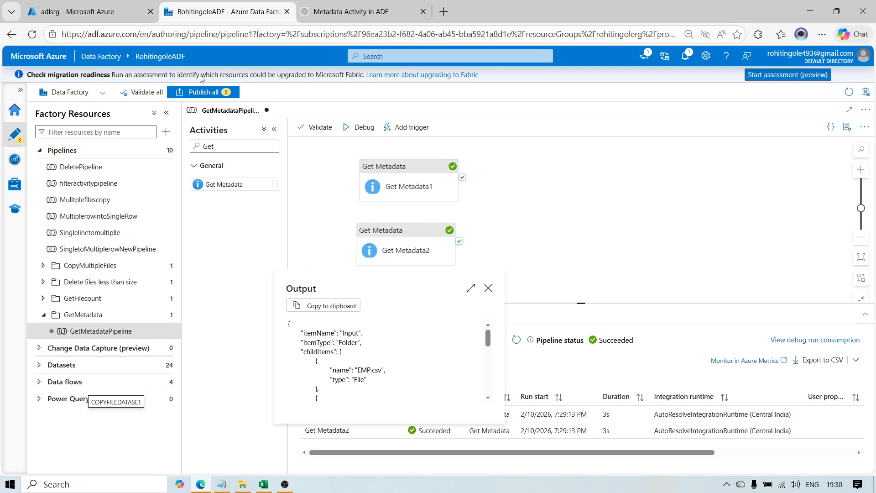
- Switch to the Azure portal and view the contents of EMP.csv in the Input folder of the blob container named container
{"action": "left_click", "coordinate": [80, 11]}
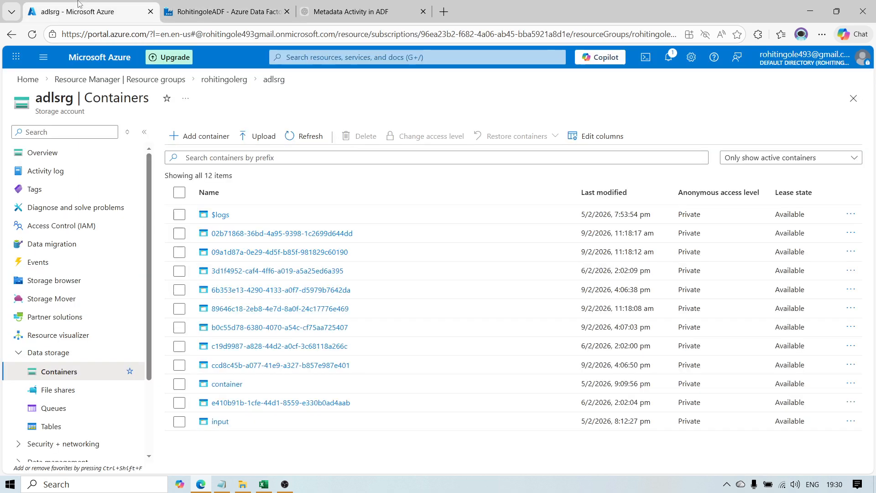
{"action": "left_click", "coordinate": [227, 385]}
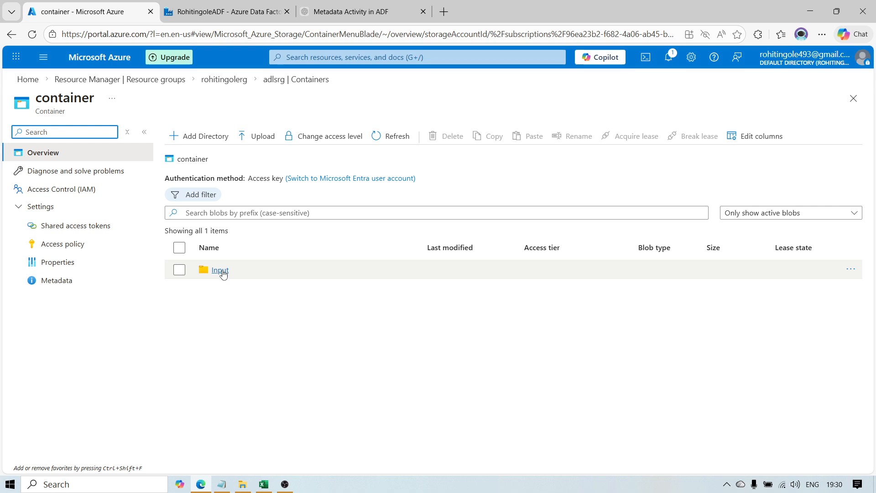
{"action": "left_click", "coordinate": [220, 271]}
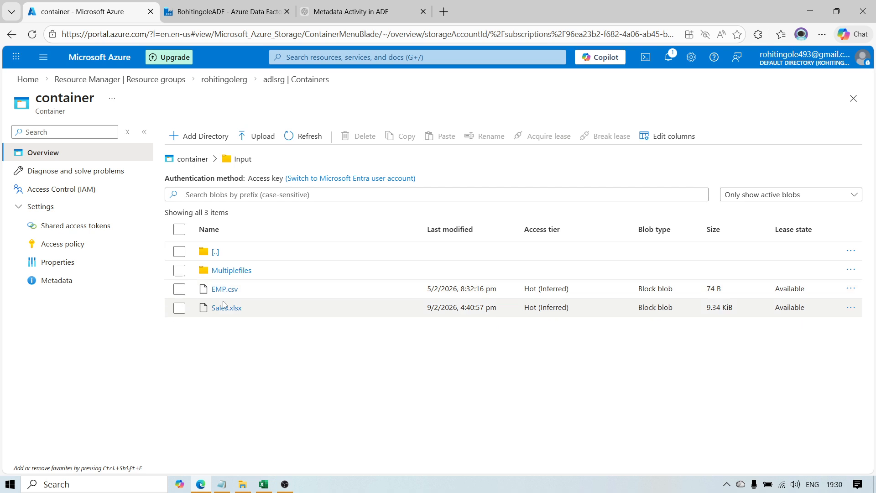
{"action": "left_click", "coordinate": [225, 291]}
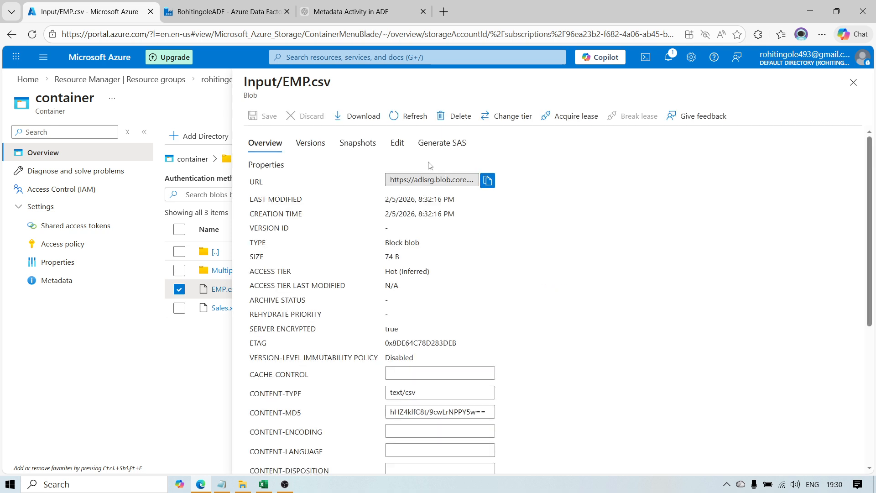
{"action": "left_click", "coordinate": [397, 143]}
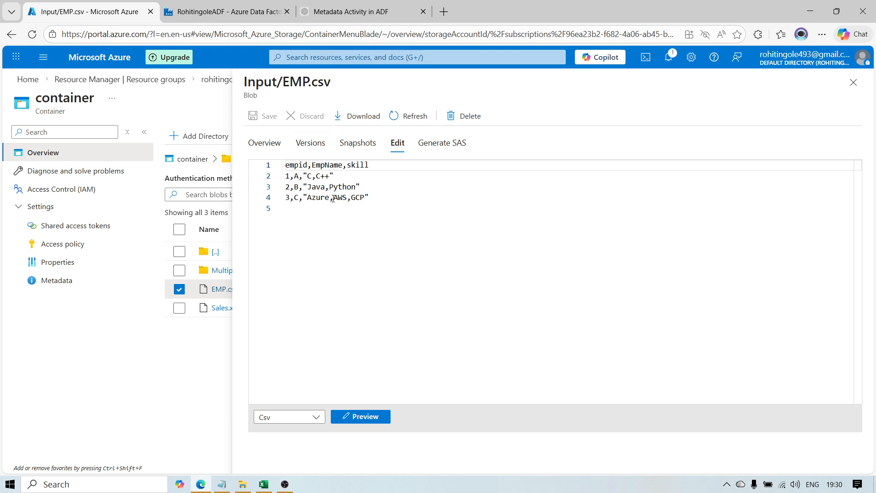
- Compare the child items in Get Metadata2's output with the Input folder in the Azure portal, and close the output
{"action": "left_click", "coordinate": [233, 11]}
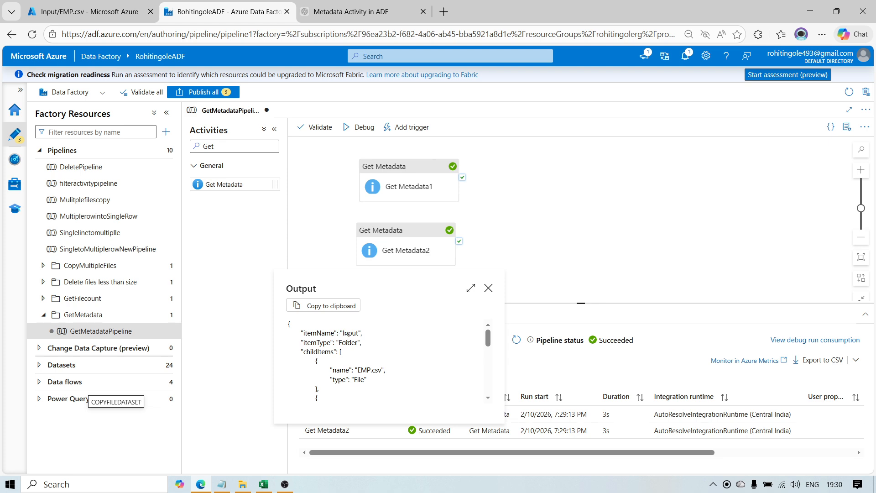
{"action": "scroll", "coordinate": [421, 374], "scroll_direction": "down", "scroll_amount": 2}
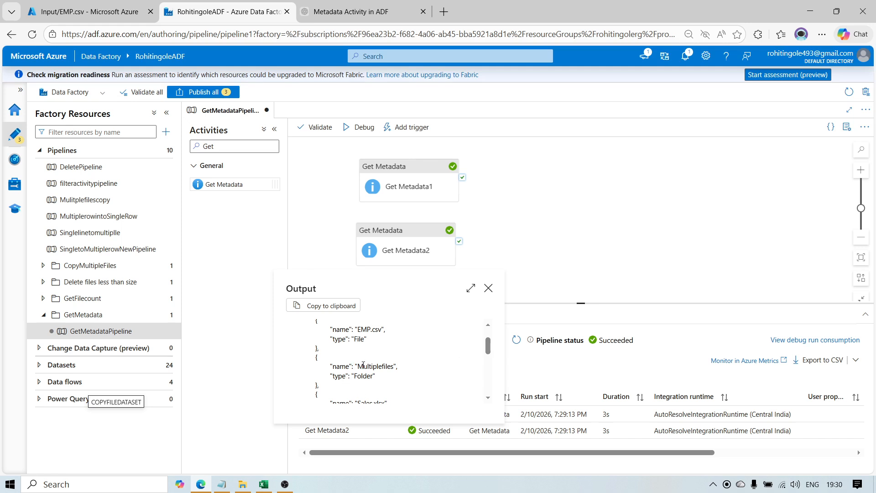
{"action": "scroll", "coordinate": [419, 363], "scroll_direction": "down", "scroll_amount": 3}
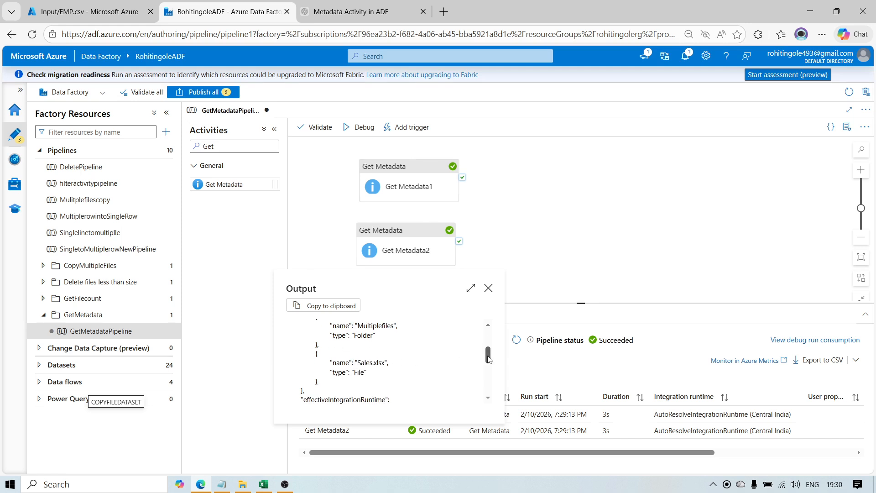
{"action": "left_click", "coordinate": [100, 19]}
{"action": "left_click", "coordinate": [851, 83]}
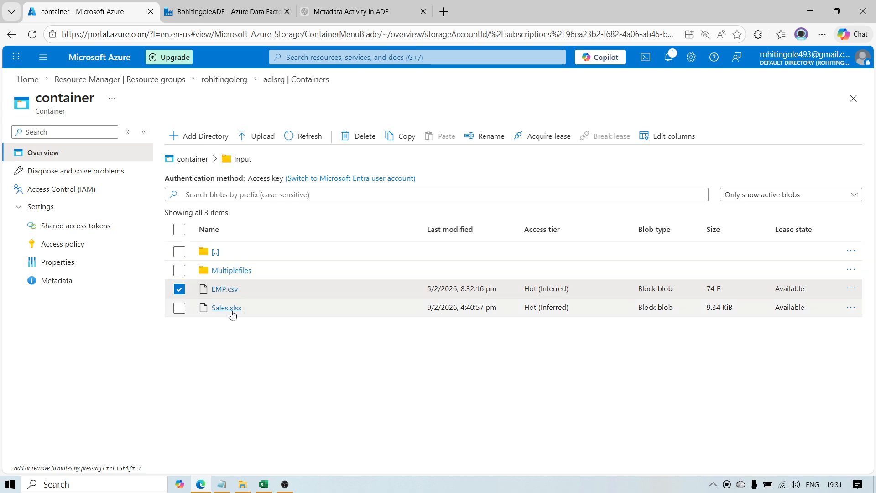
{"action": "left_click", "coordinate": [237, 7]}
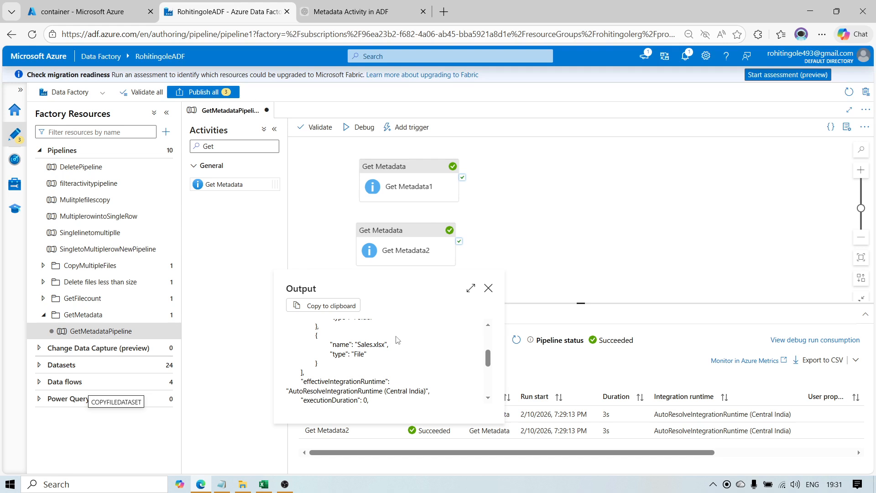
{"action": "scroll", "coordinate": [458, 356], "scroll_direction": "up", "scroll_amount": 5}
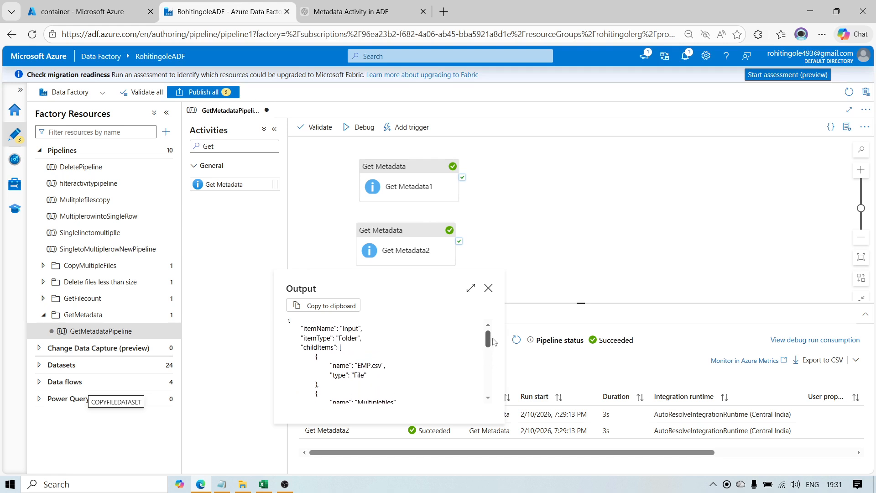
{"action": "left_click", "coordinate": [488, 288]}
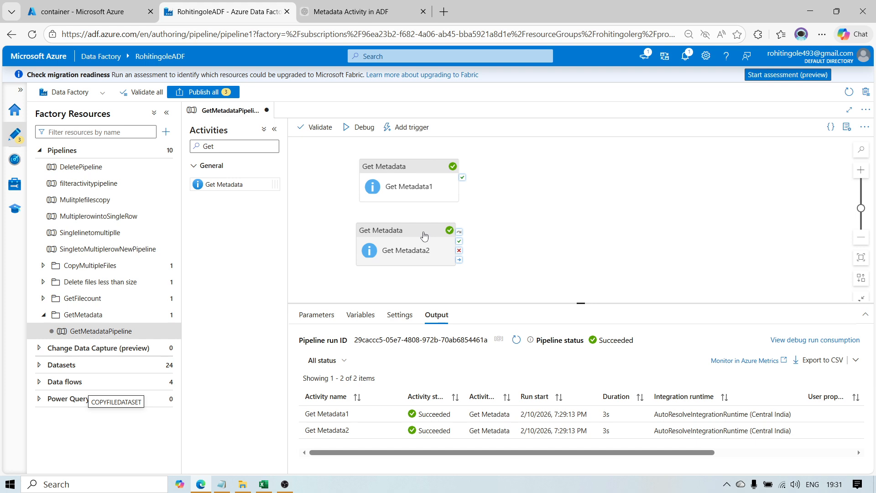
{"action": "left_click", "coordinate": [287, 485]}
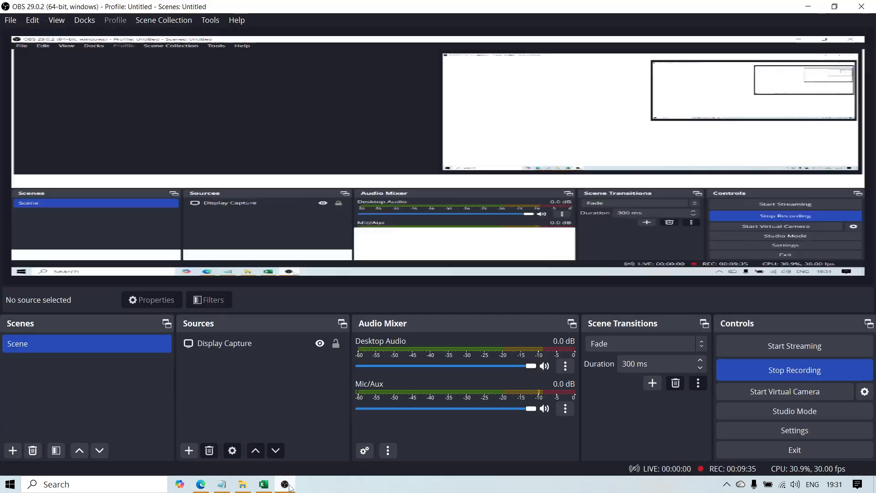